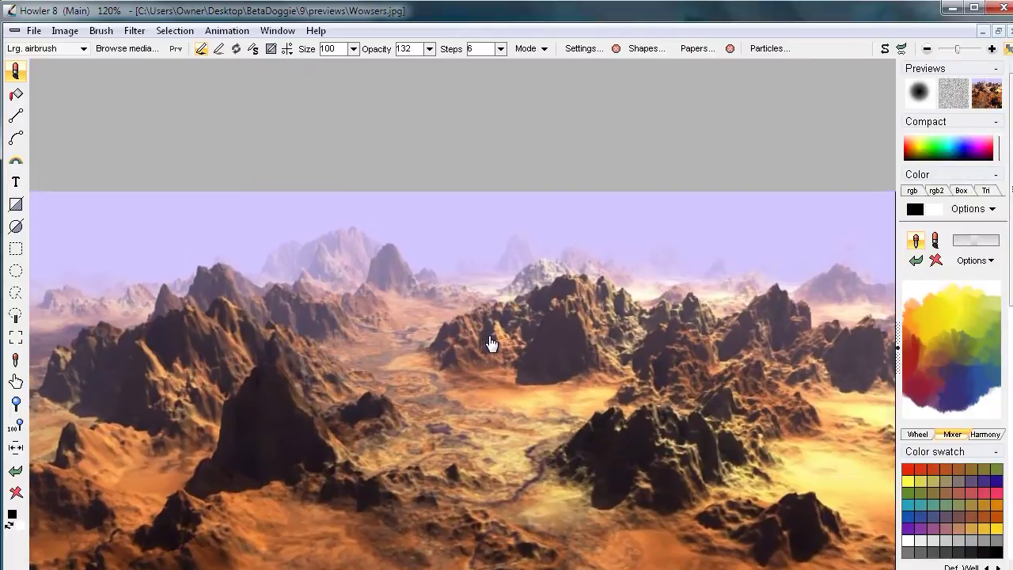
Step: Examine the rocky desert landscape in Wowsers.jpg, from the distant hazy peaks to the foreground rocks
{"action": "scroll", "coordinate": [511, 315], "scroll_direction": "down", "scroll_amount": 5}
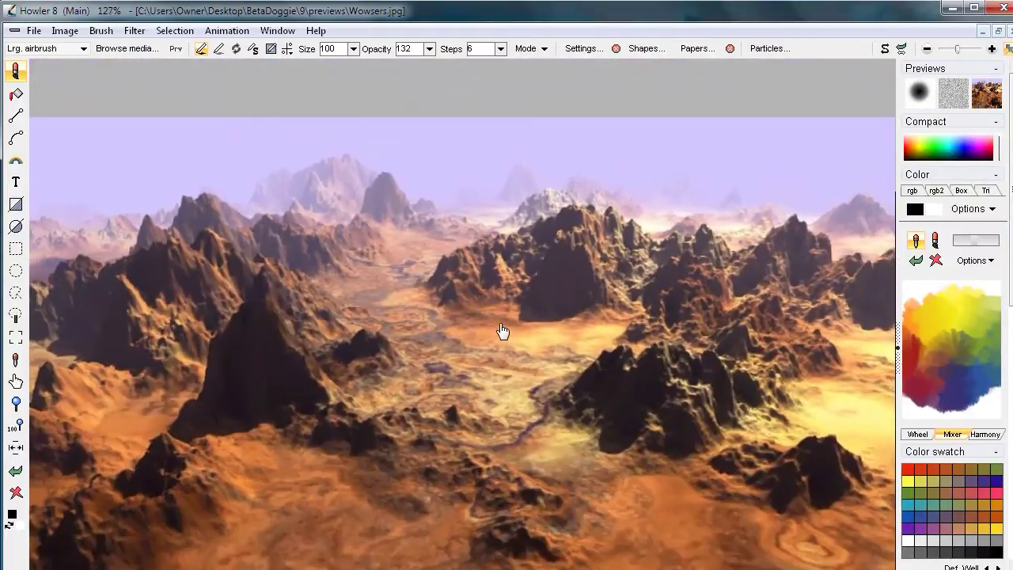
{"action": "left_click_drag", "start_coordinate": [502, 332], "coordinate": [472, 289]}
{"action": "scroll", "coordinate": [534, 319], "scroll_direction": "down", "scroll_amount": 1}
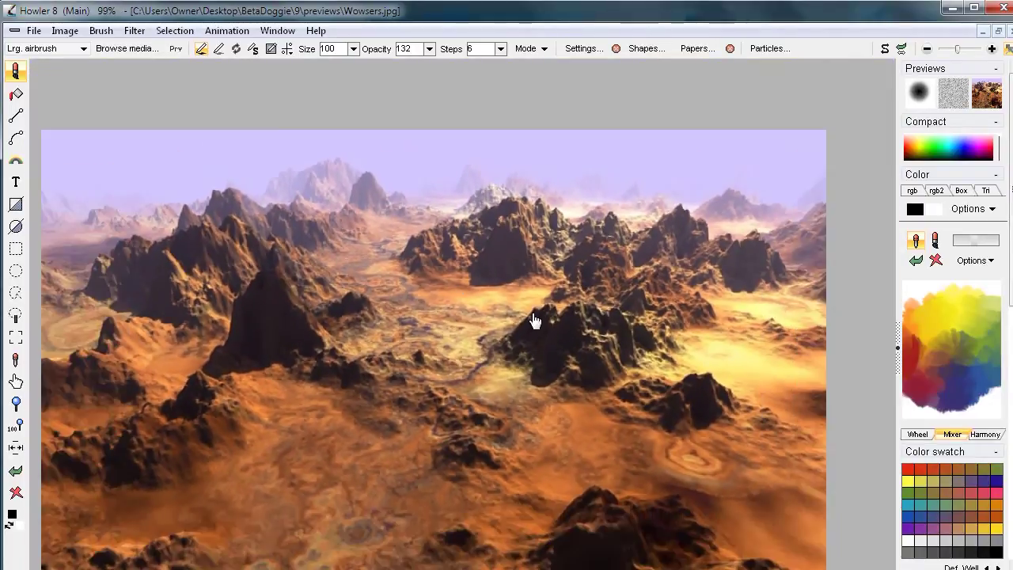
{"action": "left_click_drag", "start_coordinate": [431, 346], "coordinate": [522, 273]}
{"action": "scroll", "coordinate": [520, 288], "scroll_direction": "down", "scroll_amount": 1}
{"action": "mouse_move", "coordinate": [497, 345]}
{"action": "left_mouse_down"}
{"action": "mouse_move", "coordinate": [514, 324]}
{"action": "mouse_move", "coordinate": [506, 328]}
{"action": "left_mouse_up"}
{"action": "left_click_drag", "start_coordinate": [490, 293], "coordinate": [535, 277]}
{"action": "mouse_move", "coordinate": [532, 228]}
{"action": "left_mouse_down"}
{"action": "mouse_move", "coordinate": [502, 265]}
{"action": "mouse_move", "coordinate": [524, 236]}
{"action": "left_mouse_up"}
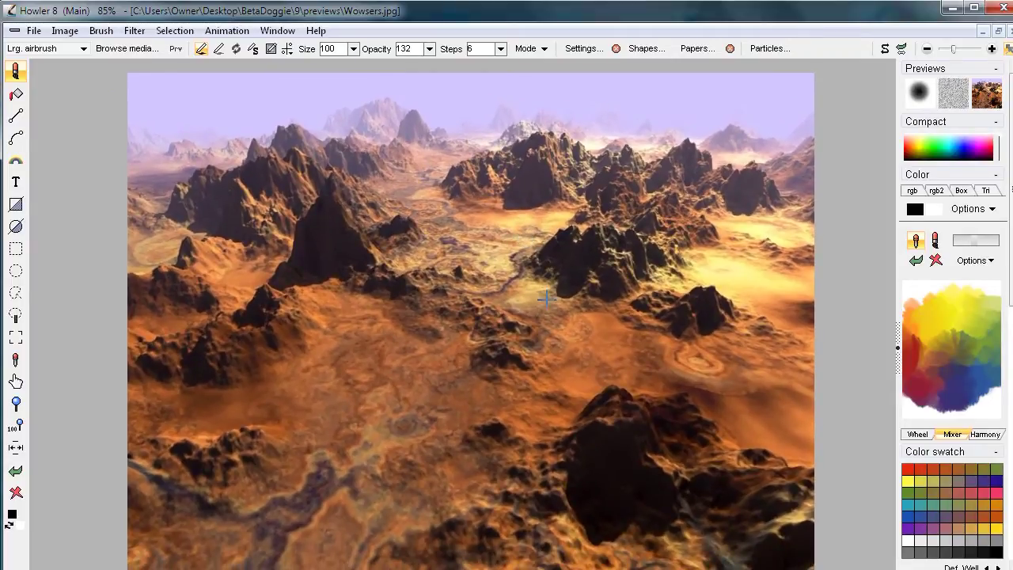
{"action": "mouse_move", "coordinate": [499, 232]}
{"action": "left_mouse_down"}
{"action": "mouse_move", "coordinate": [493, 351]}
{"action": "mouse_move", "coordinate": [488, 314]}
{"action": "mouse_move", "coordinate": [540, 232]}
{"action": "mouse_move", "coordinate": [558, 229]}
{"action": "mouse_move", "coordinate": [511, 236]}
{"action": "left_mouse_up"}
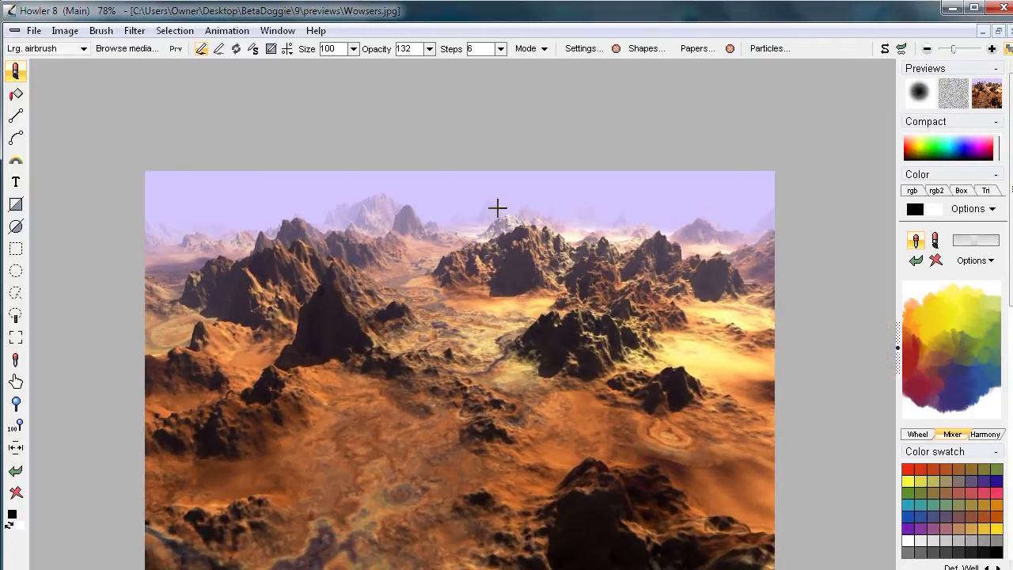
{"action": "scroll", "coordinate": [513, 237], "scroll_direction": "up", "scroll_amount": 5}
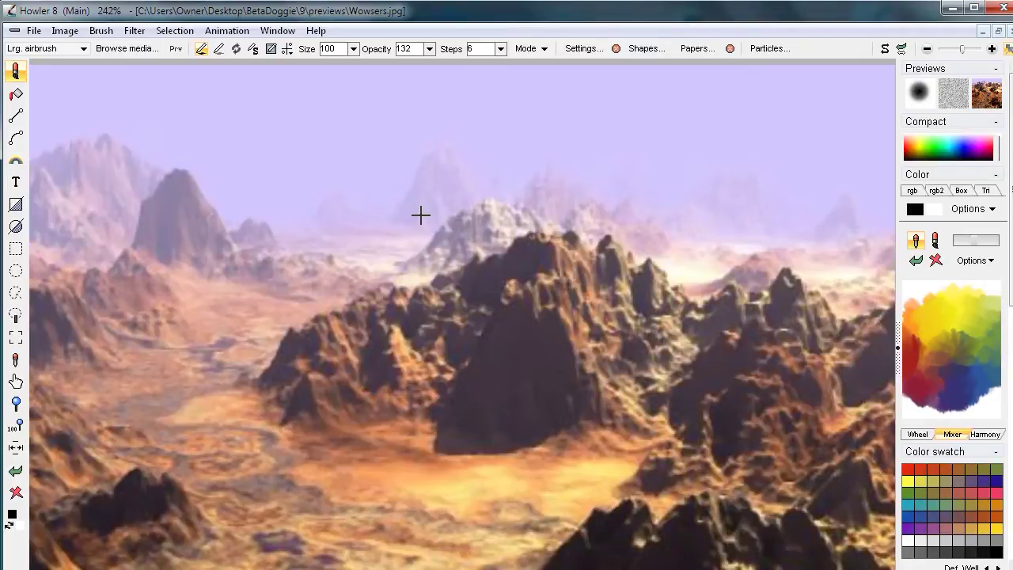
{"action": "left_click_drag", "start_coordinate": [420, 215], "coordinate": [336, 172]}
{"action": "scroll", "coordinate": [435, 136], "scroll_direction": "down", "scroll_amount": 5}
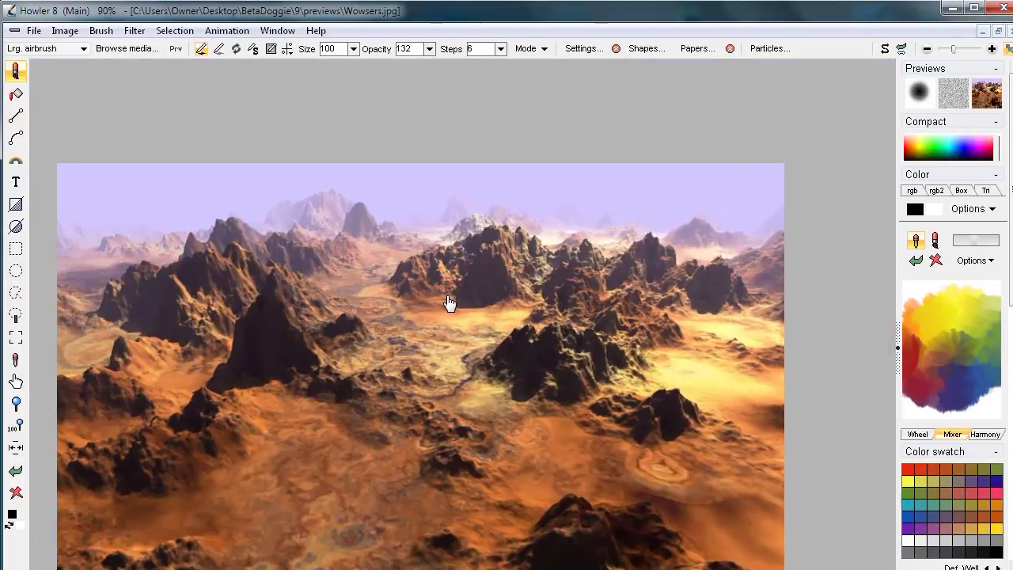
{"action": "left_click_drag", "start_coordinate": [448, 303], "coordinate": [499, 217]}
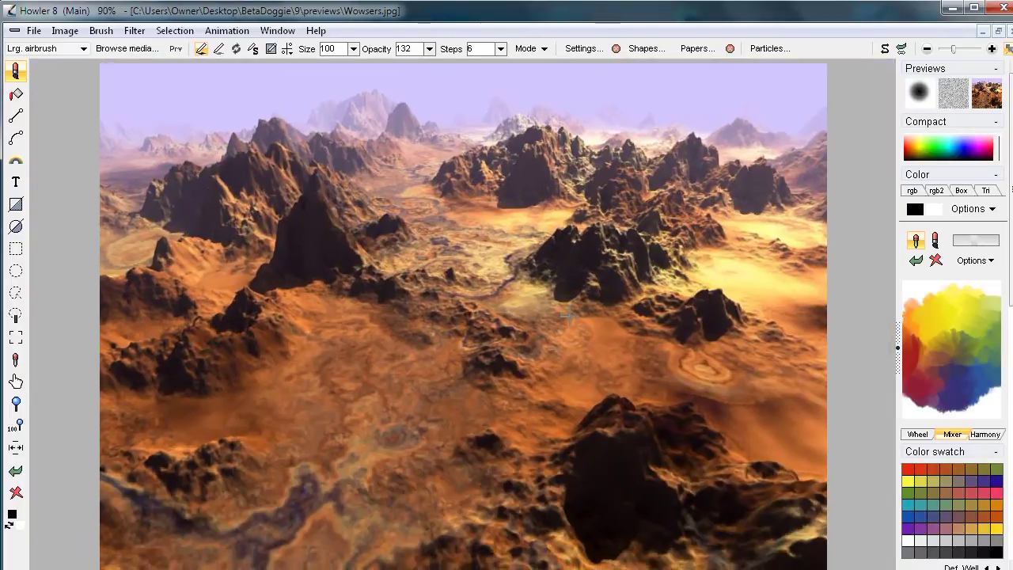
{"action": "scroll", "coordinate": [554, 340], "scroll_direction": "down", "scroll_amount": 2}
{"action": "mouse_move", "coordinate": [454, 302]}
{"action": "left_mouse_down"}
{"action": "mouse_move", "coordinate": [461, 280]}
{"action": "mouse_move", "coordinate": [470, 283]}
{"action": "mouse_move", "coordinate": [463, 288]}
{"action": "left_mouse_up"}
{"action": "scroll", "coordinate": [498, 283], "scroll_direction": "up", "scroll_amount": 3}
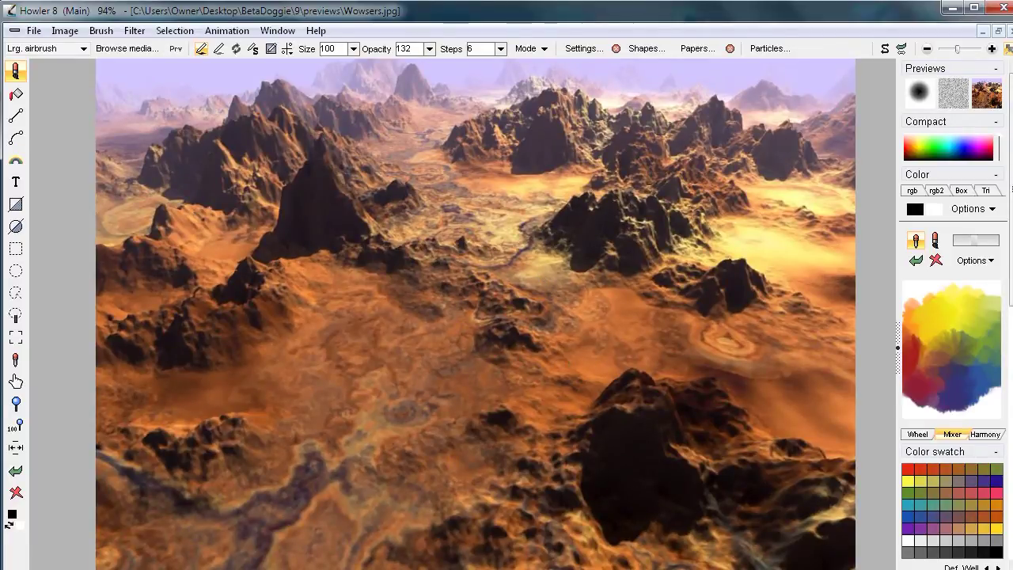
Step: Load rings.jpg from the previews folder in place of the current image and view the whole ring pattern
{"action": "key", "text": "alt+Tab"}
{"action": "left_click_drag", "start_coordinate": [502, 545], "coordinate": [546, 385]}
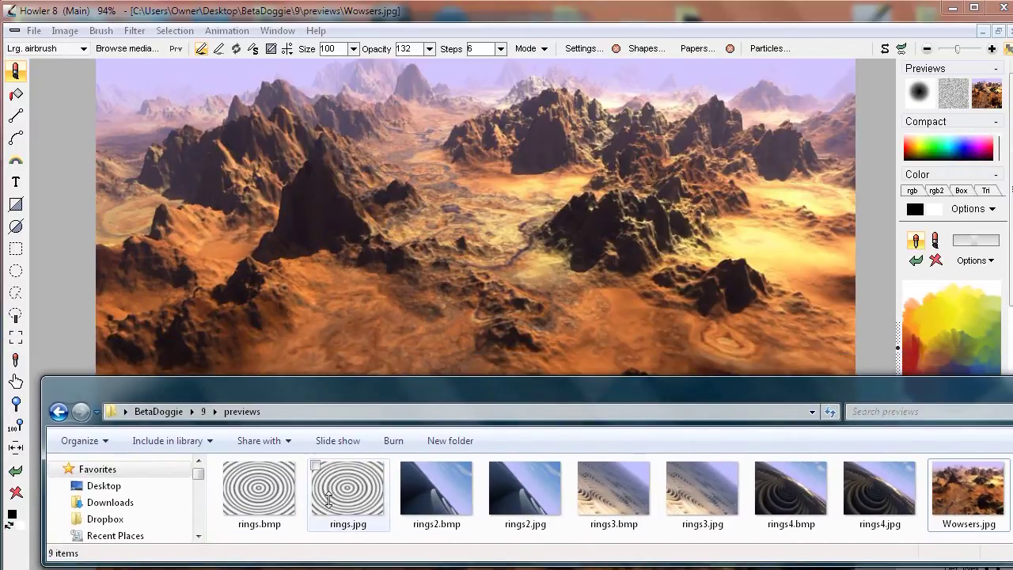
{"action": "left_click_drag", "start_coordinate": [328, 499], "coordinate": [398, 305]}
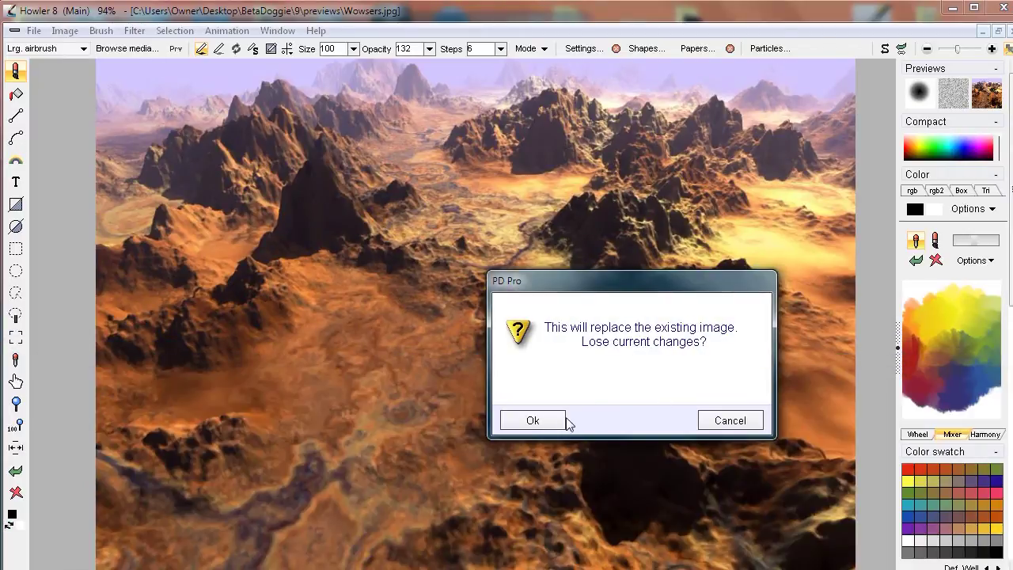
{"action": "left_click", "coordinate": [532, 420]}
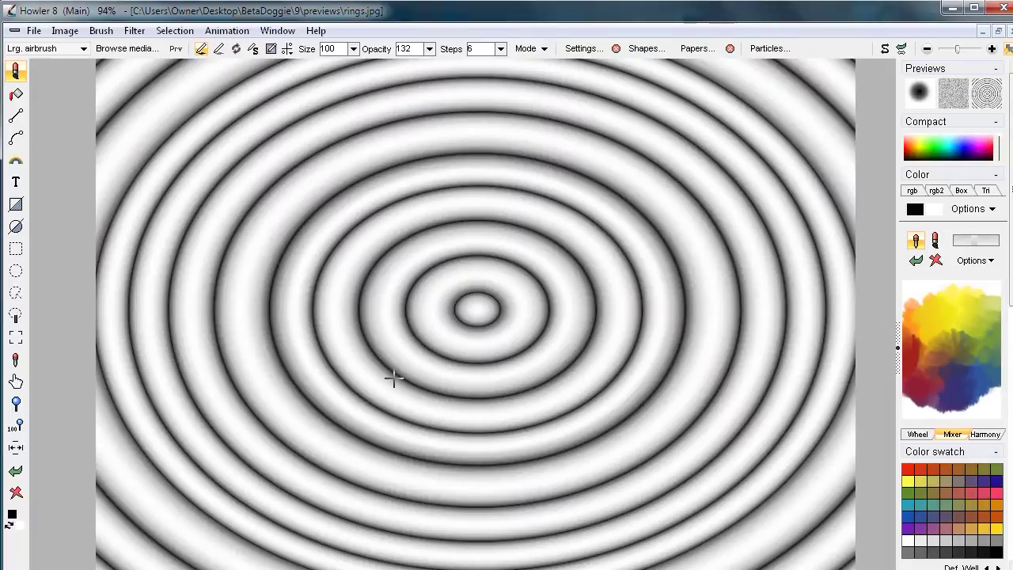
{"action": "mouse_move", "coordinate": [630, 364]}
{"action": "left_mouse_down"}
{"action": "mouse_move", "coordinate": [531, 379]}
{"action": "mouse_move", "coordinate": [637, 374]}
{"action": "mouse_move", "coordinate": [632, 363]}
{"action": "left_mouse_up"}
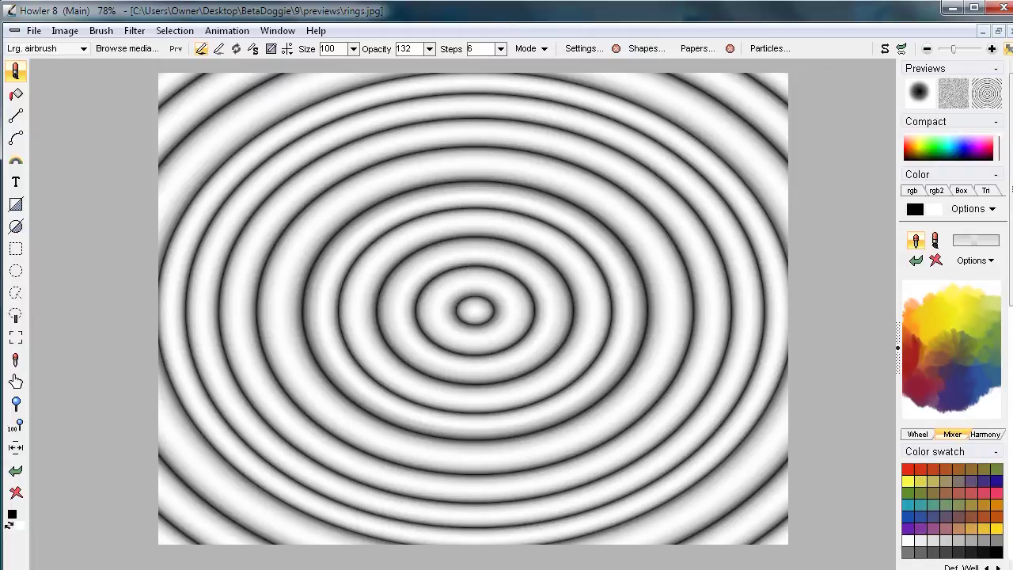
Step: Load rings2.jpg from the previews folder, replacing the ring pattern image, to view that render
{"action": "key", "text": "alt+Tab"}
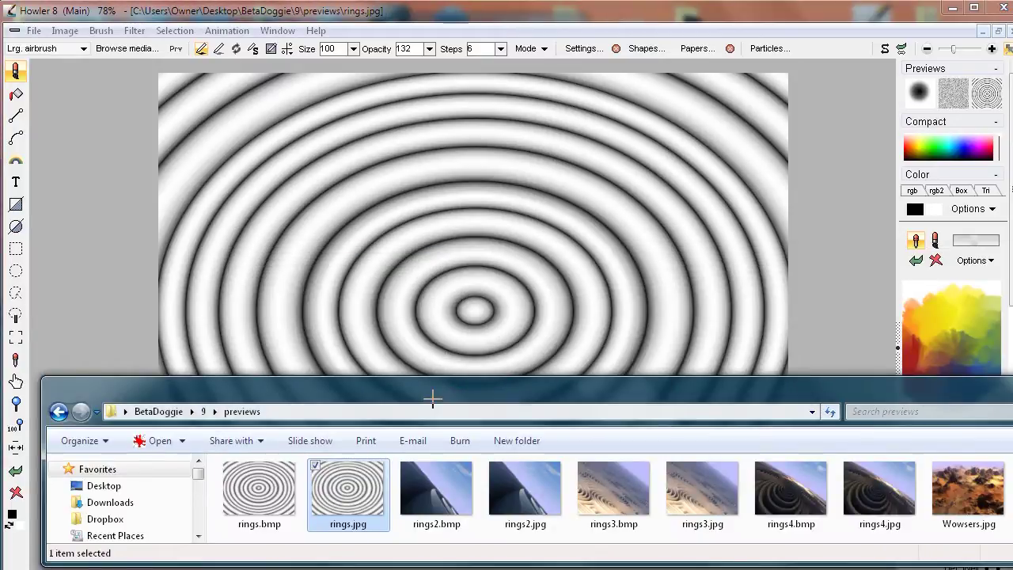
{"action": "left_click_drag", "start_coordinate": [435, 389], "coordinate": [474, 458]}
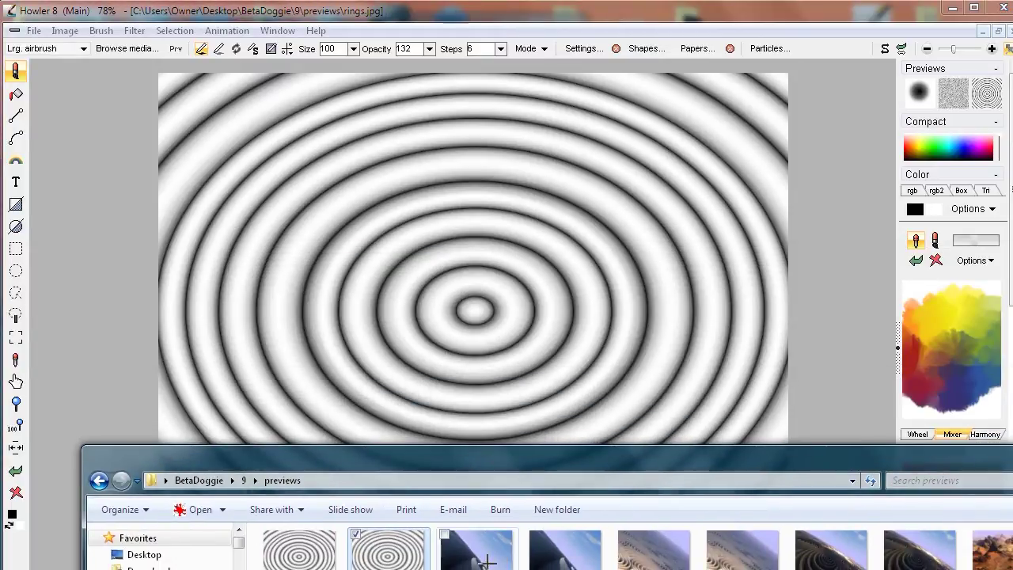
{"action": "left_click_drag", "start_coordinate": [552, 558], "coordinate": [493, 338]}
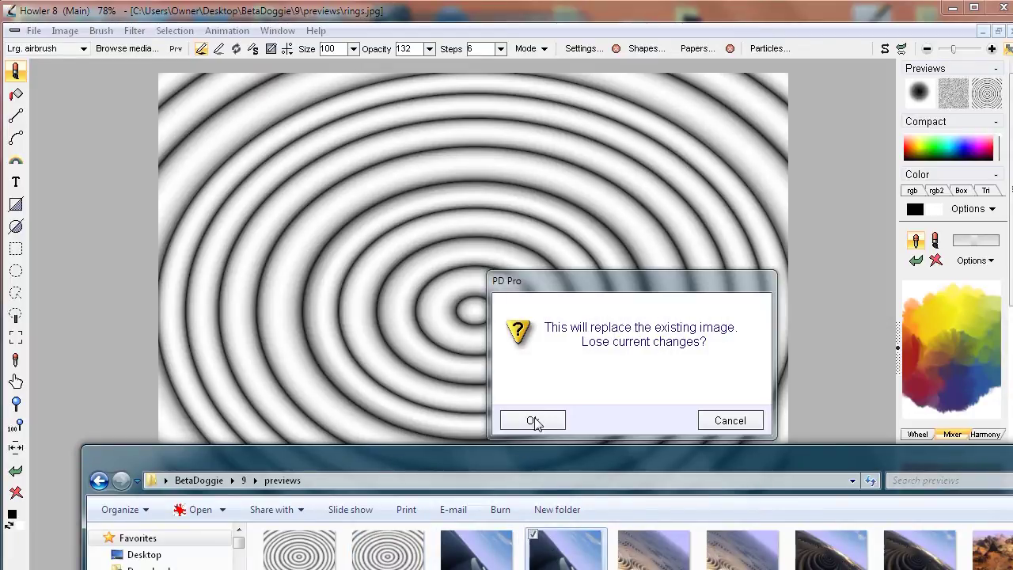
{"action": "left_click", "coordinate": [533, 418]}
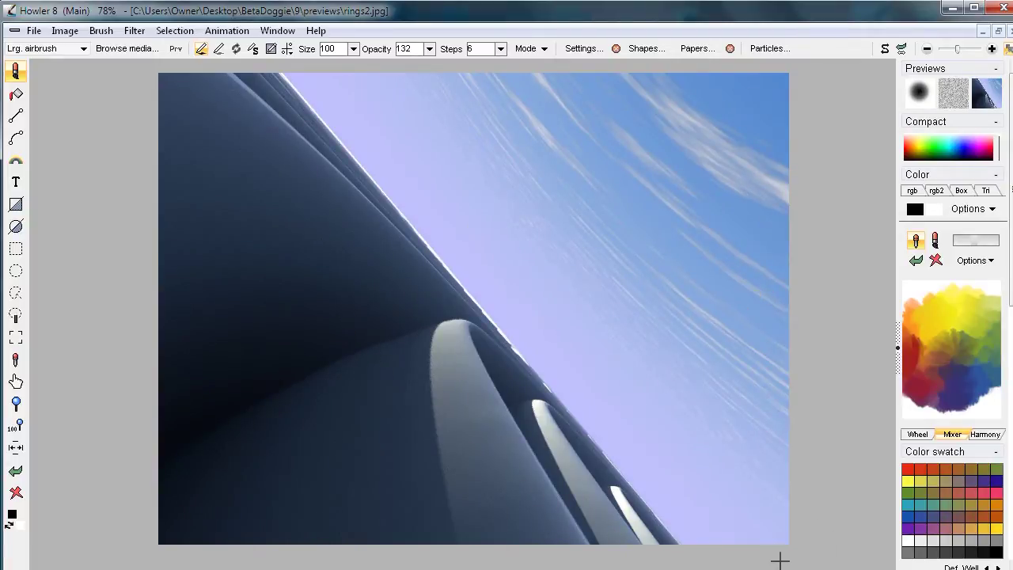
Step: Replace the current image with rings3.jpg from the previews folder to view it
{"action": "key", "text": "alt+Tab"}
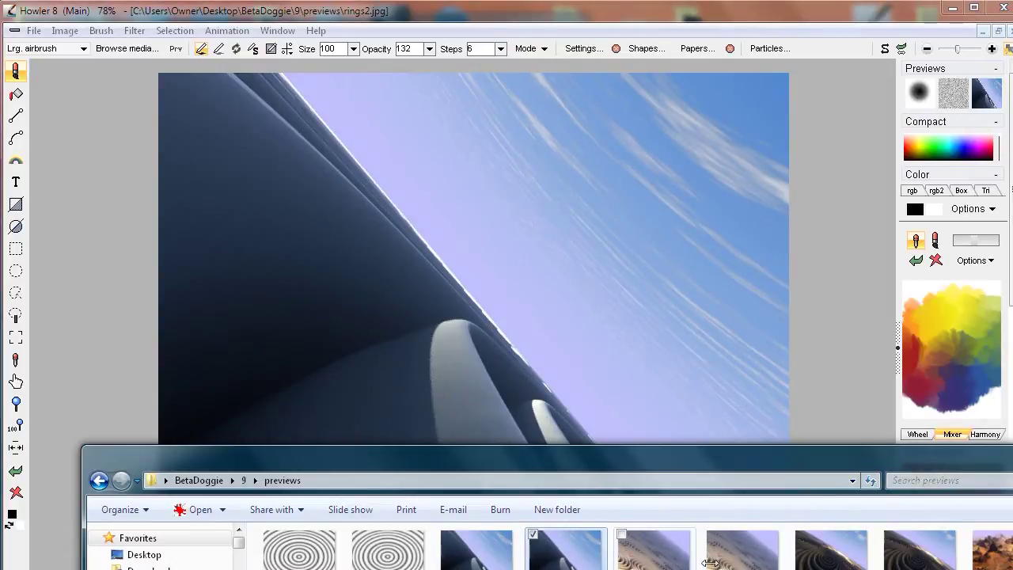
{"action": "left_click_drag", "start_coordinate": [742, 554], "coordinate": [560, 292]}
{"action": "left_click", "coordinate": [554, 421]}
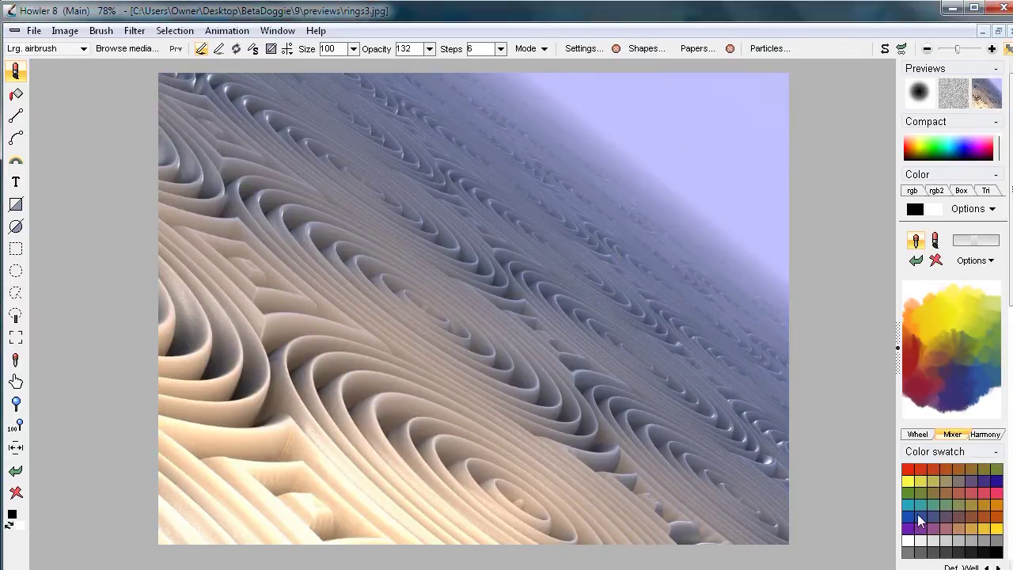
Step: Open rings4.jpg from the previews folder for viewing, discarding the rings3.jpg image
{"action": "left_click", "coordinate": [942, 569]}
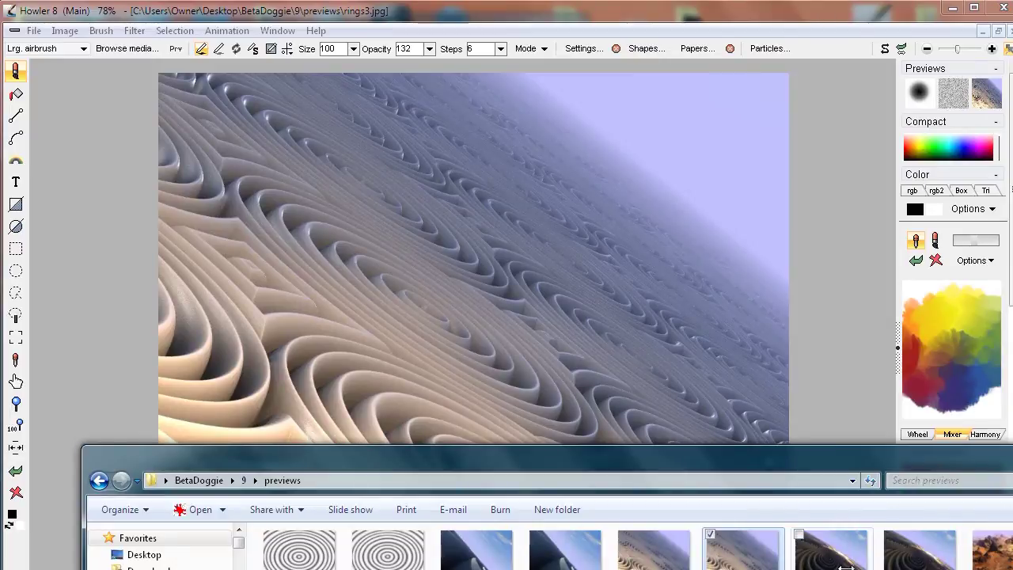
{"action": "left_click_drag", "start_coordinate": [841, 560], "coordinate": [544, 291]}
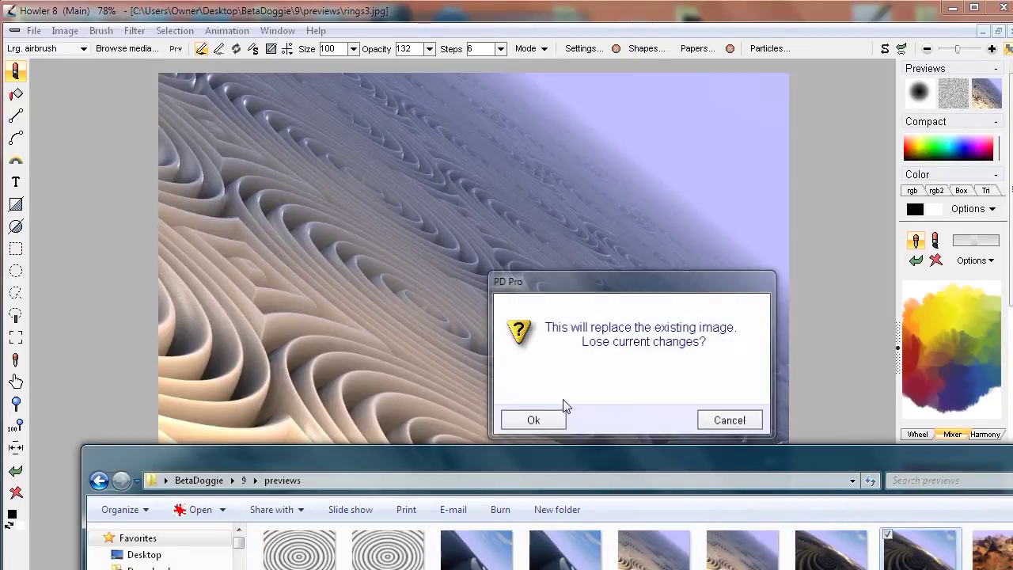
{"action": "left_click", "coordinate": [554, 421]}
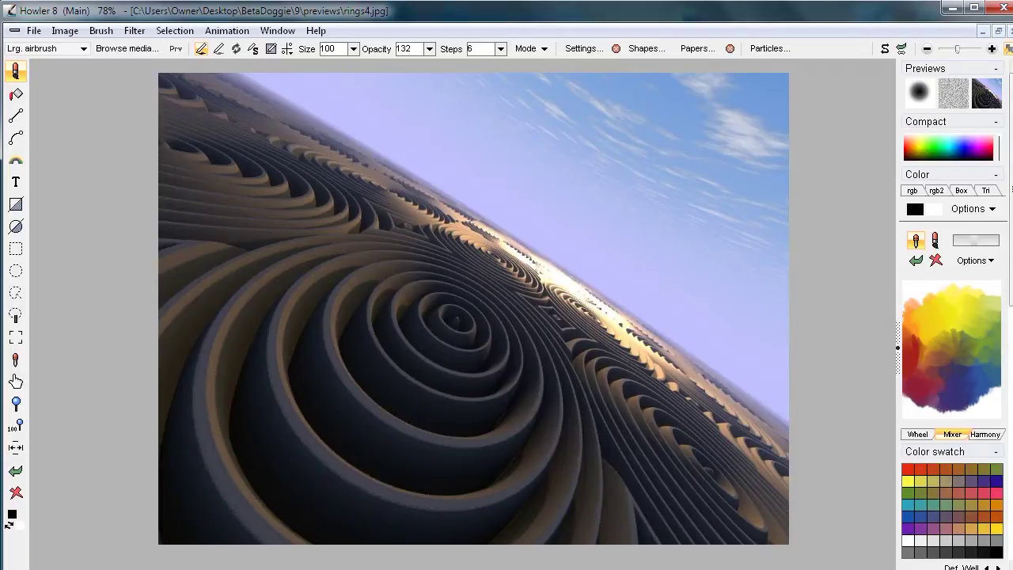
Step: Reload Wowsers.jpg from the previews folder in place of rings4.jpg and look over the landscape
{"action": "key", "text": "alt+Tab"}
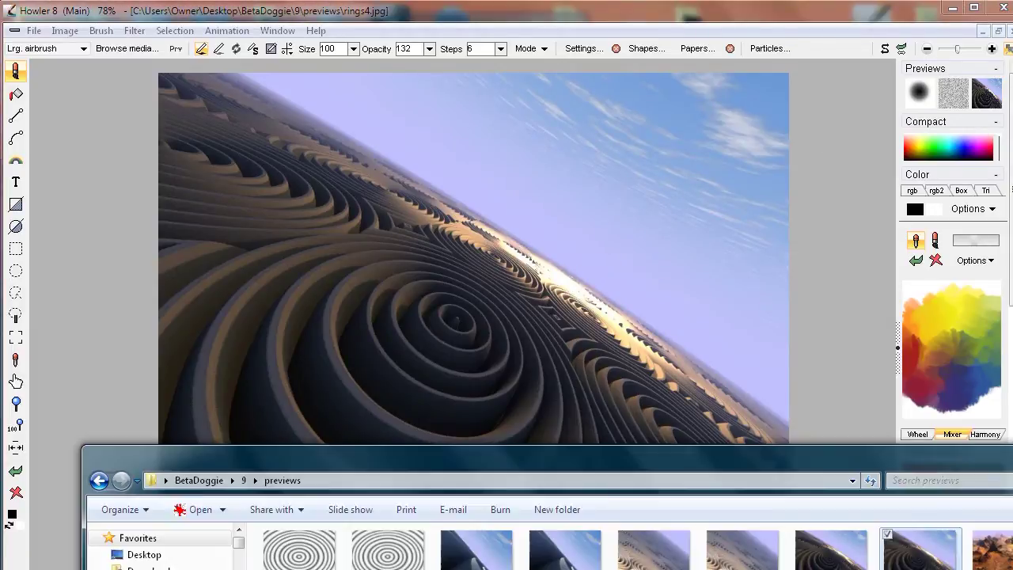
{"action": "left_click", "coordinate": [1002, 558]}
{"action": "left_click_drag", "start_coordinate": [483, 277], "coordinate": [484, 278]}
{"action": "left_click", "coordinate": [531, 420]}
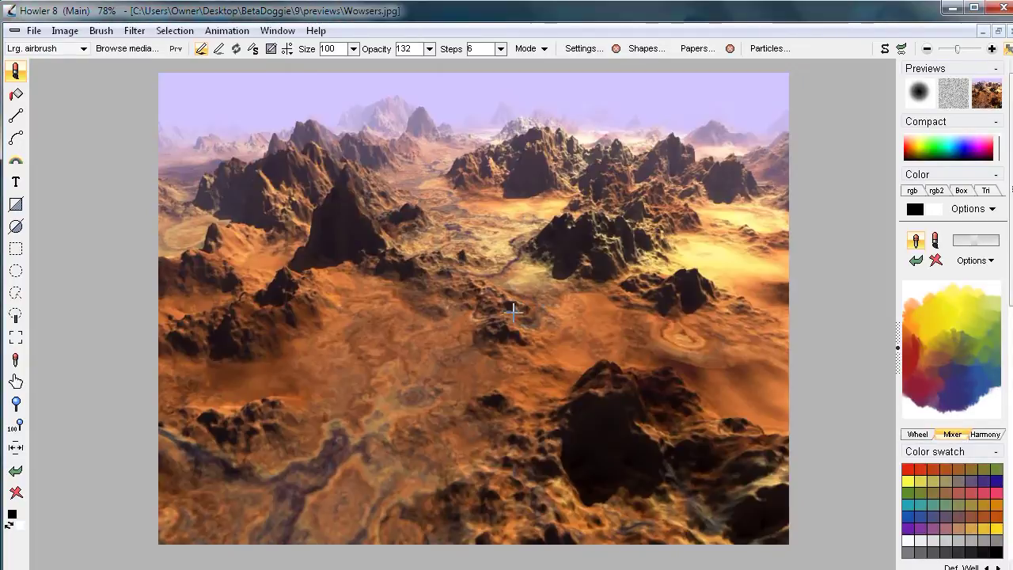
{"action": "mouse_move", "coordinate": [472, 281]}
{"action": "left_mouse_down"}
{"action": "mouse_move", "coordinate": [558, 280]}
{"action": "mouse_move", "coordinate": [454, 291]}
{"action": "left_mouse_up"}
{"action": "left_click_drag", "start_coordinate": [516, 219], "coordinate": [522, 197]}
{"action": "left_click_drag", "start_coordinate": [574, 222], "coordinate": [565, 241]}
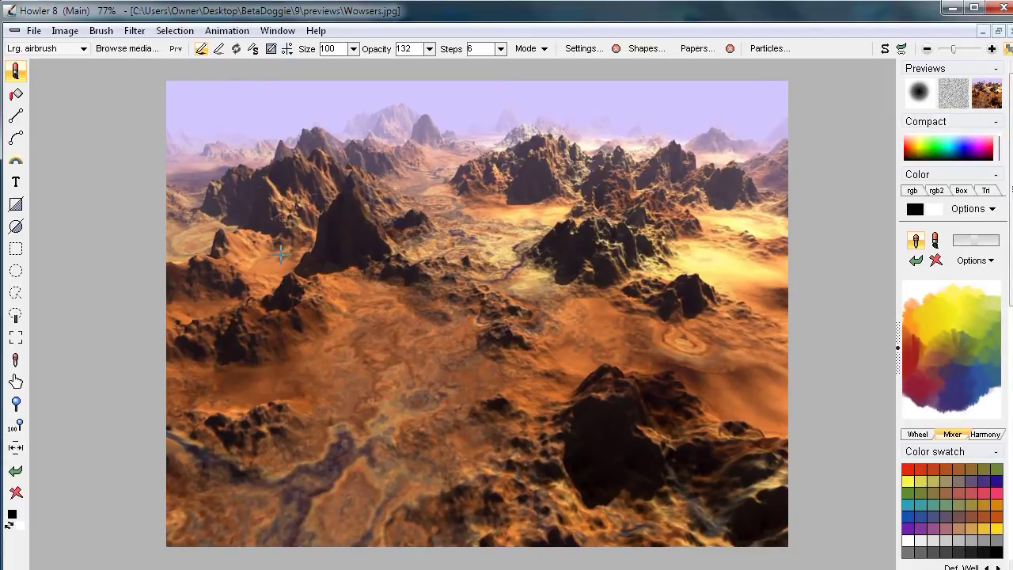
Step: Render a Zrings pattern over the image, adjusting the frequency and using a small displacement for wavy rings
{"action": "left_click", "coordinate": [133, 30]}
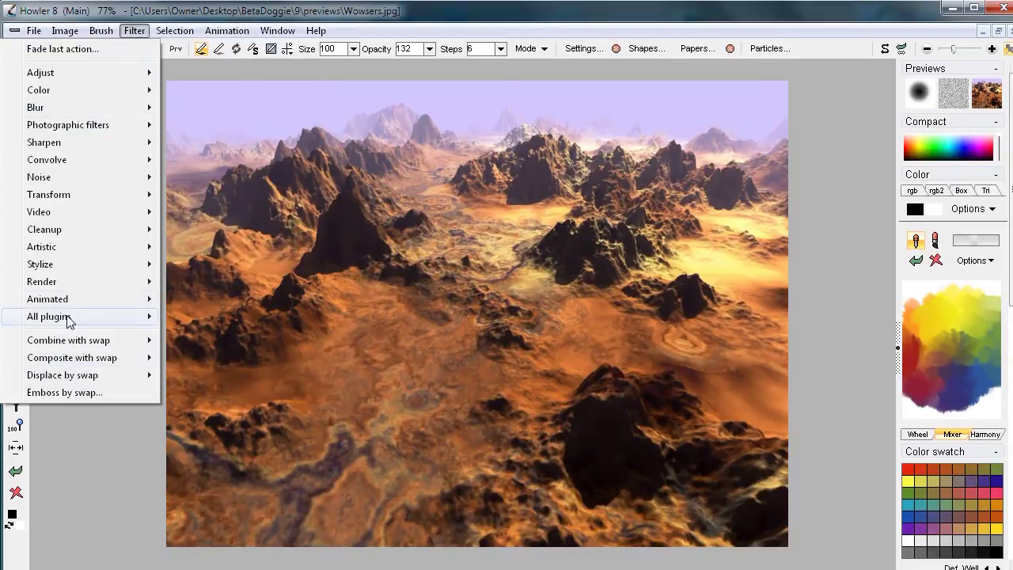
{"action": "mouse_move", "coordinate": [69, 291]}
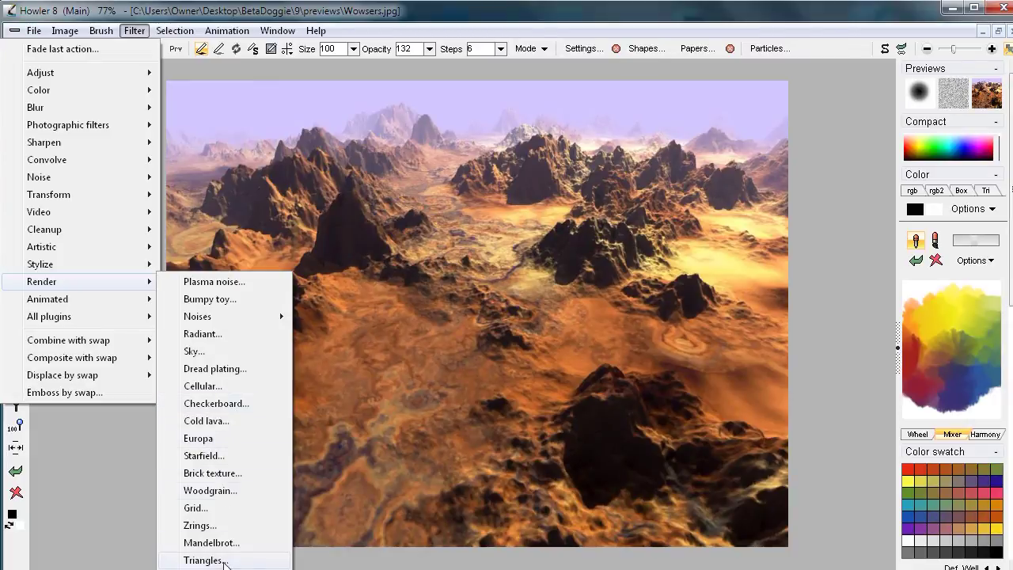
{"action": "left_click", "coordinate": [199, 526]}
{"action": "left_click_drag", "start_coordinate": [543, 279], "coordinate": [567, 276]}
{"action": "left_click_drag", "start_coordinate": [544, 219], "coordinate": [316, 231]}
{"action": "mouse_move", "coordinate": [264, 308]}
{"action": "left_mouse_down"}
{"action": "mouse_move", "coordinate": [318, 308]}
{"action": "mouse_move", "coordinate": [269, 311]}
{"action": "mouse_move", "coordinate": [278, 311]}
{"action": "left_mouse_up"}
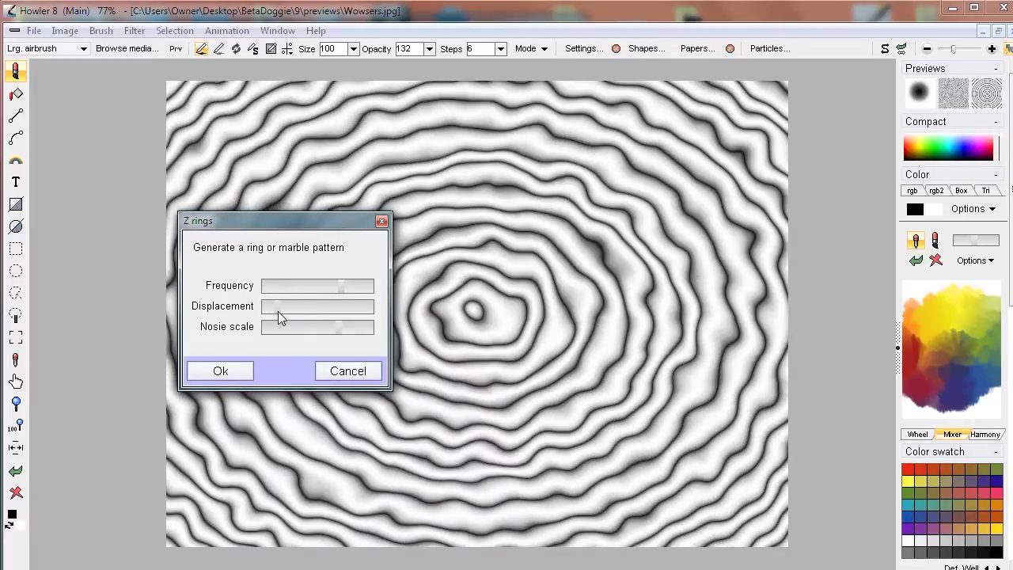
{"action": "left_click", "coordinate": [215, 372]}
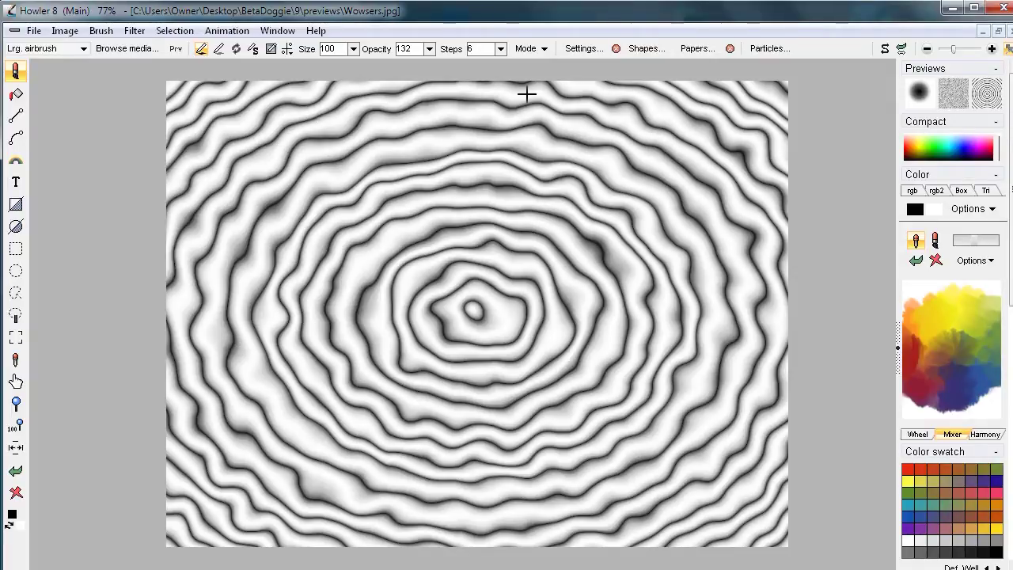
Step: Make the ring pattern seamless with 8% trim in x and y at the original size, replacing the current buffer
{"action": "left_click", "coordinate": [65, 31]}
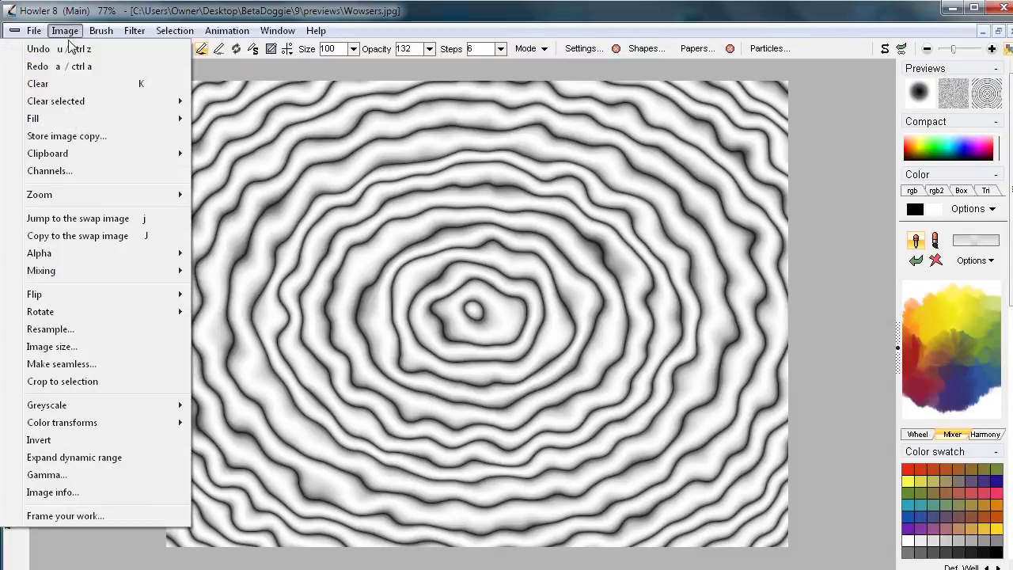
{"action": "left_click", "coordinate": [69, 364]}
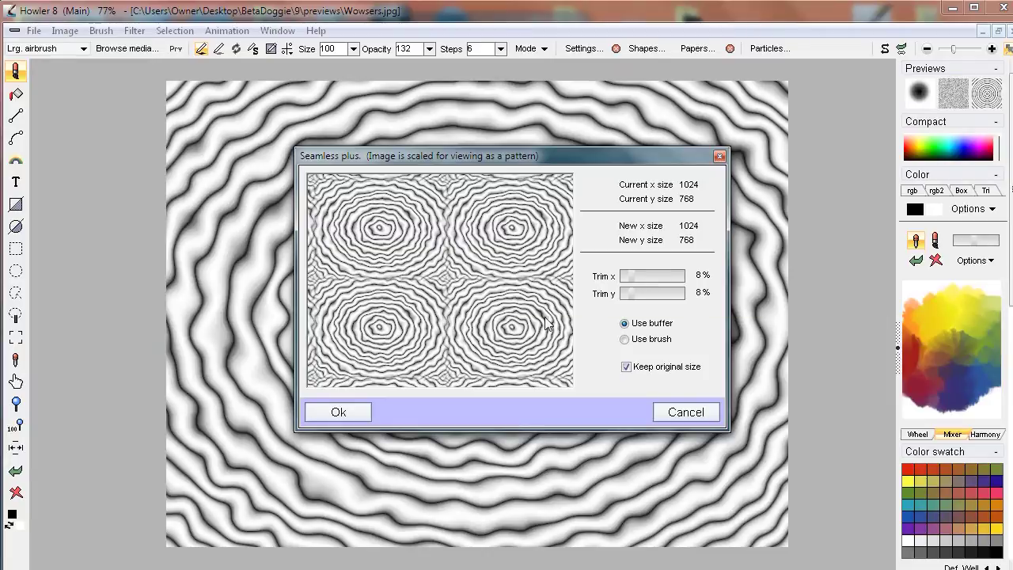
{"action": "left_click", "coordinate": [340, 411]}
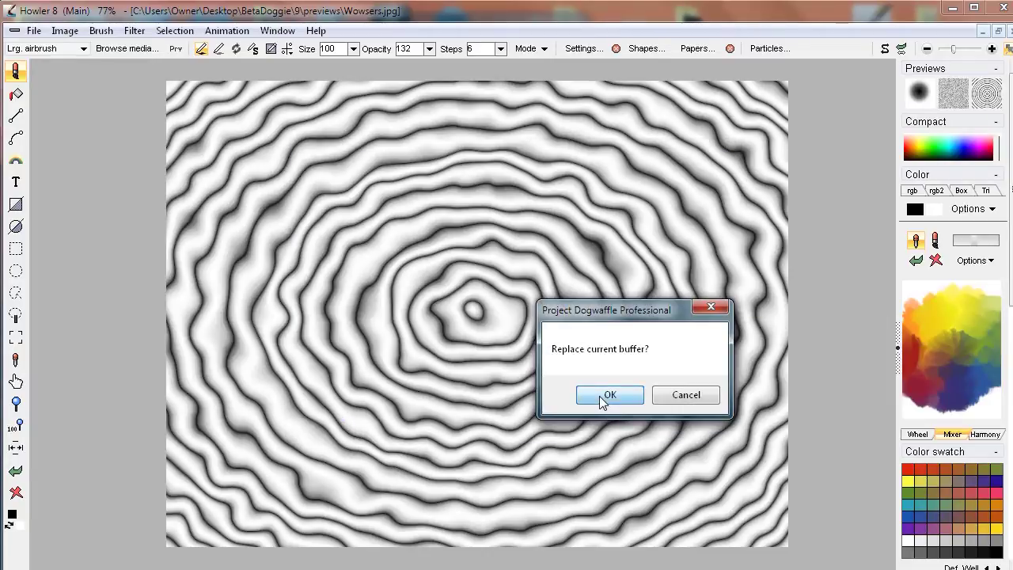
{"action": "left_click", "coordinate": [606, 395]}
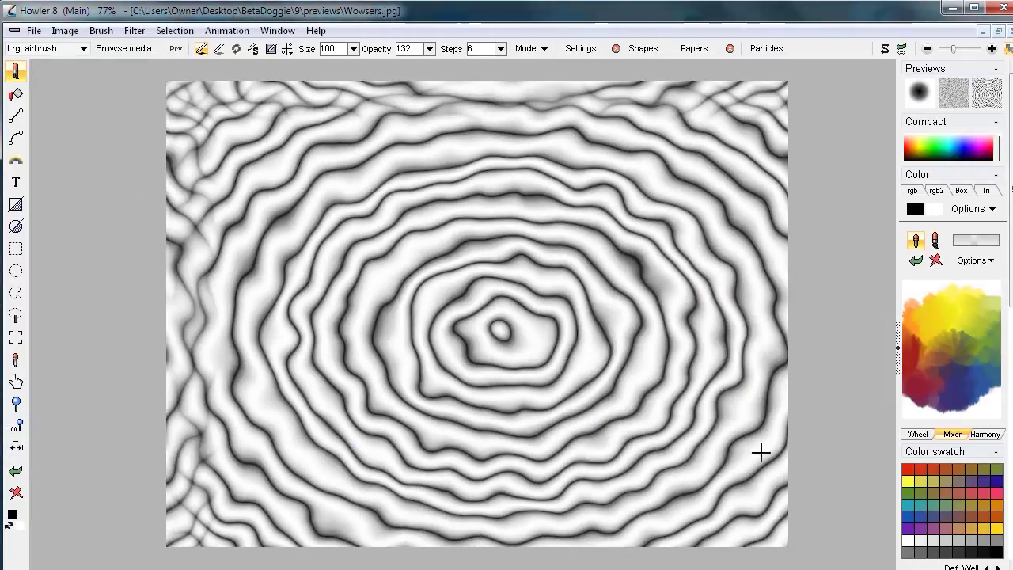
Step: Store a copy of the seamless ring image and move the stored copy's window clear of the canvas
{"action": "left_click", "coordinate": [64, 31]}
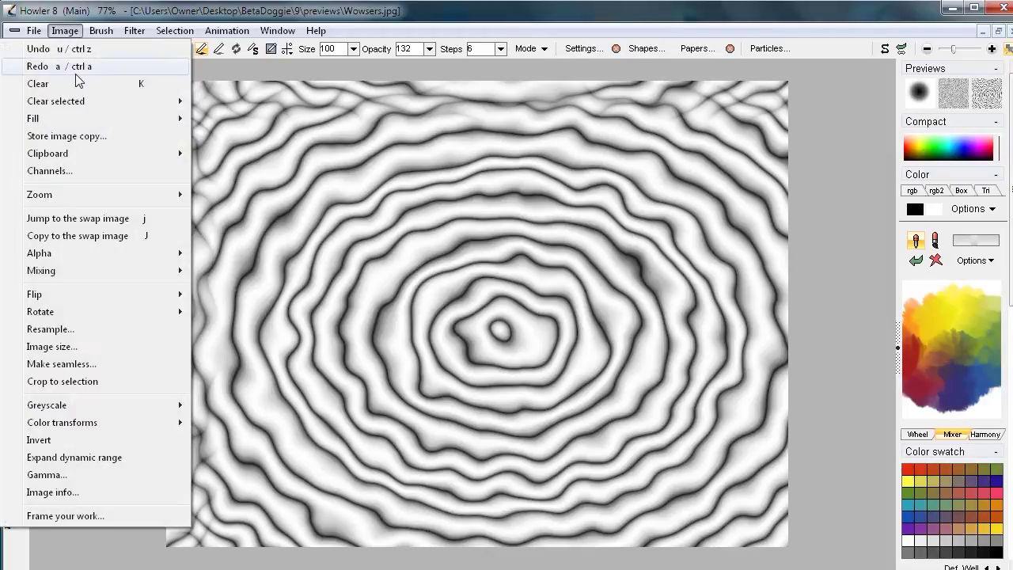
{"action": "left_click", "coordinate": [102, 136]}
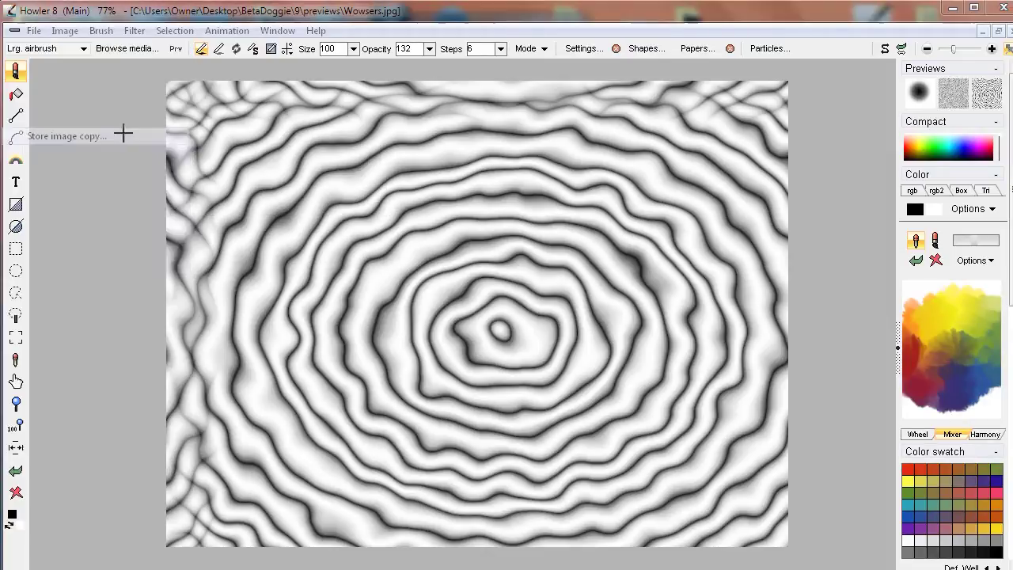
{"action": "left_click_drag", "start_coordinate": [163, 151], "coordinate": [57, 494]}
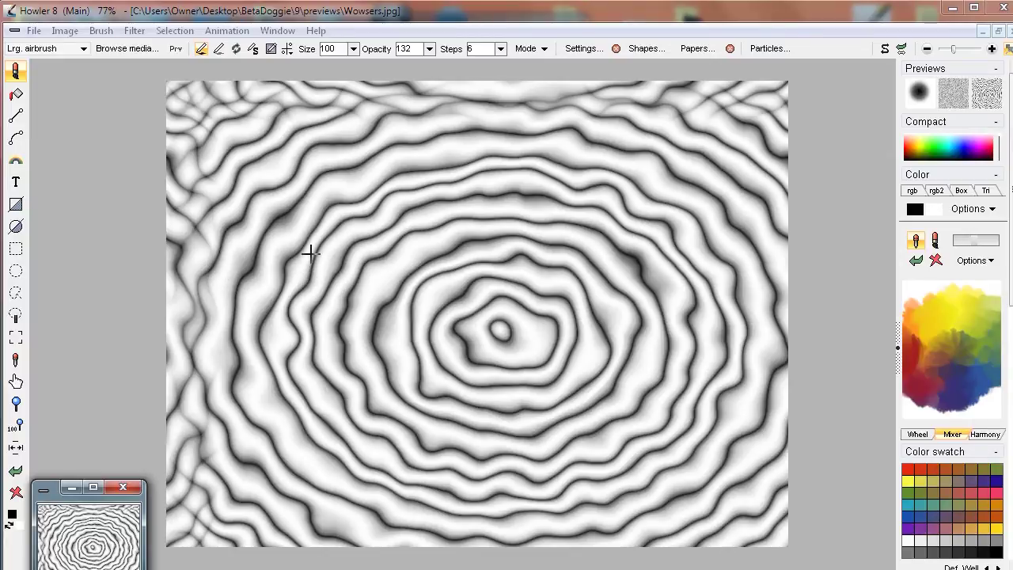
Step: Start a Sky render over the ring image, setting the scale to 101 and the fog color to light orange-brown
{"action": "left_click", "coordinate": [132, 30]}
{"action": "mouse_move", "coordinate": [99, 247]}
{"action": "mouse_move", "coordinate": [83, 283]}
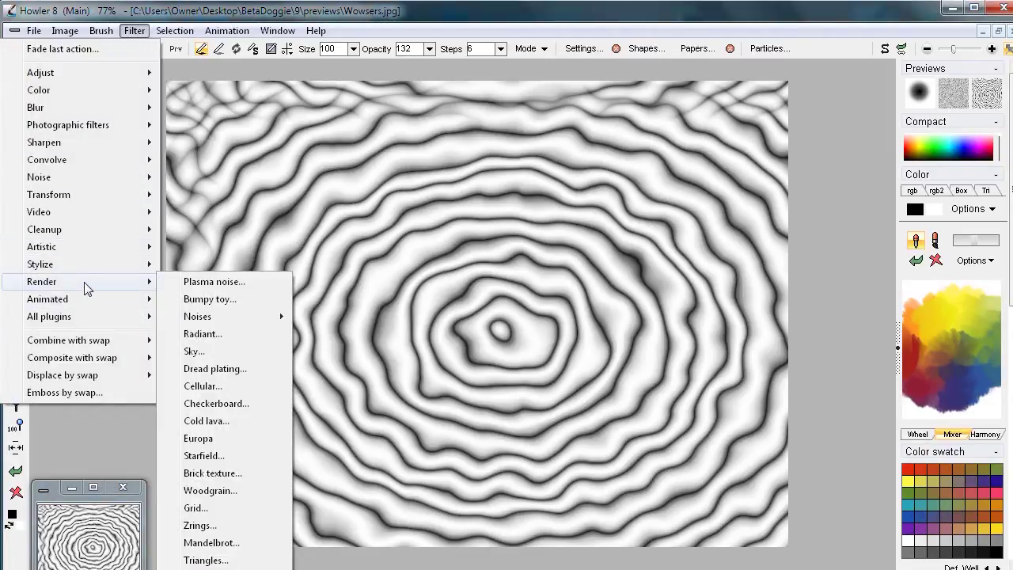
{"action": "left_click", "coordinate": [211, 353]}
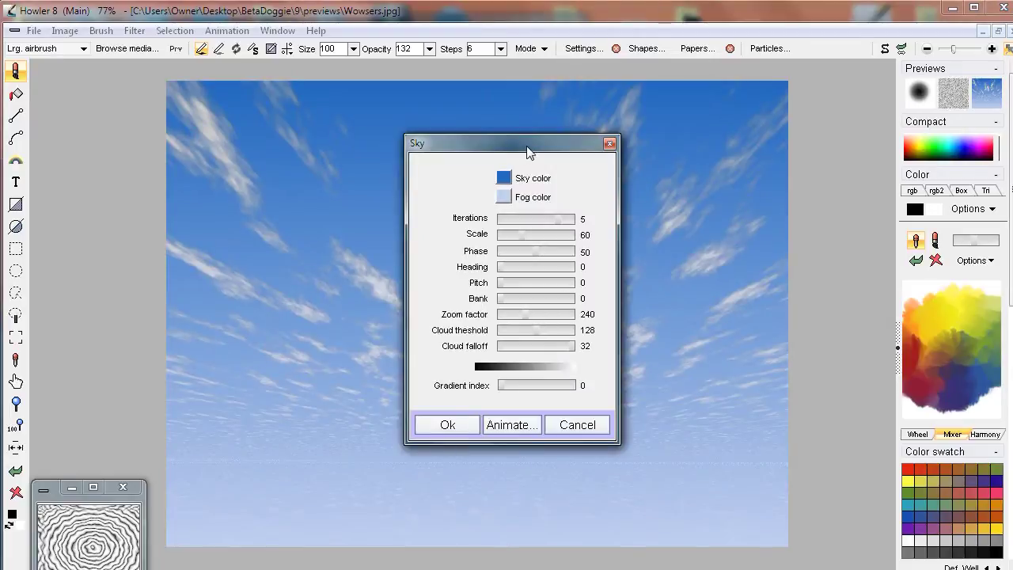
{"action": "left_click_drag", "start_coordinate": [526, 153], "coordinate": [835, 141]}
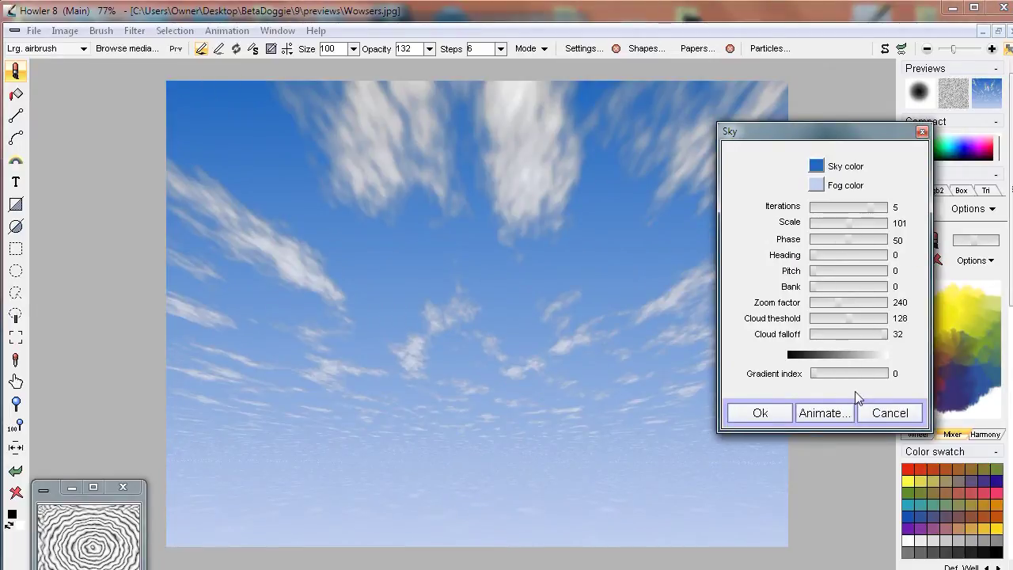
{"action": "left_click", "coordinate": [817, 186]}
{"action": "mouse_move", "coordinate": [876, 269]}
{"action": "left_mouse_down"}
{"action": "mouse_move", "coordinate": [879, 330]}
{"action": "mouse_move", "coordinate": [882, 203]}
{"action": "left_mouse_up"}
{"action": "left_click", "coordinate": [800, 340]}
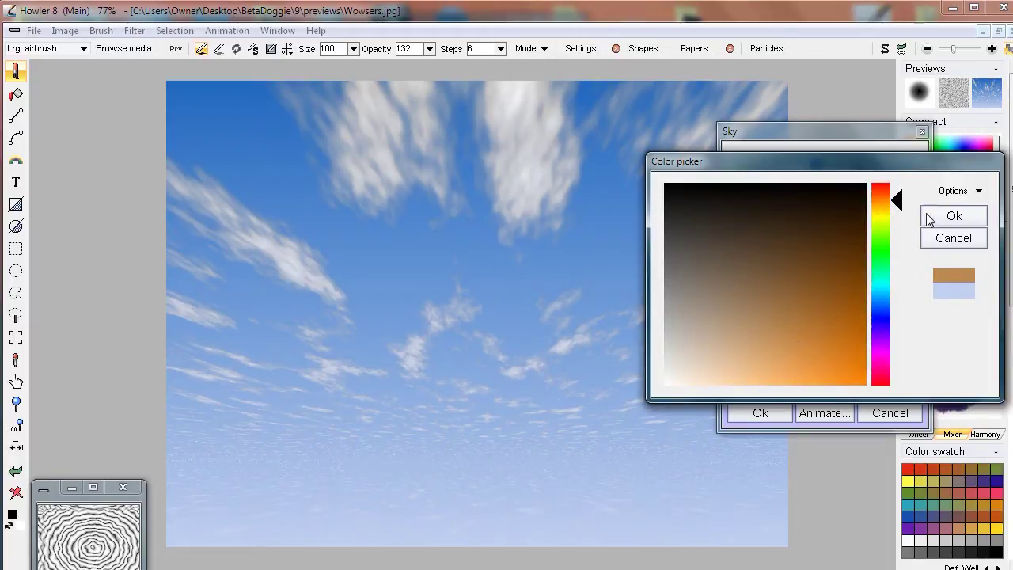
{"action": "left_click", "coordinate": [954, 215]}
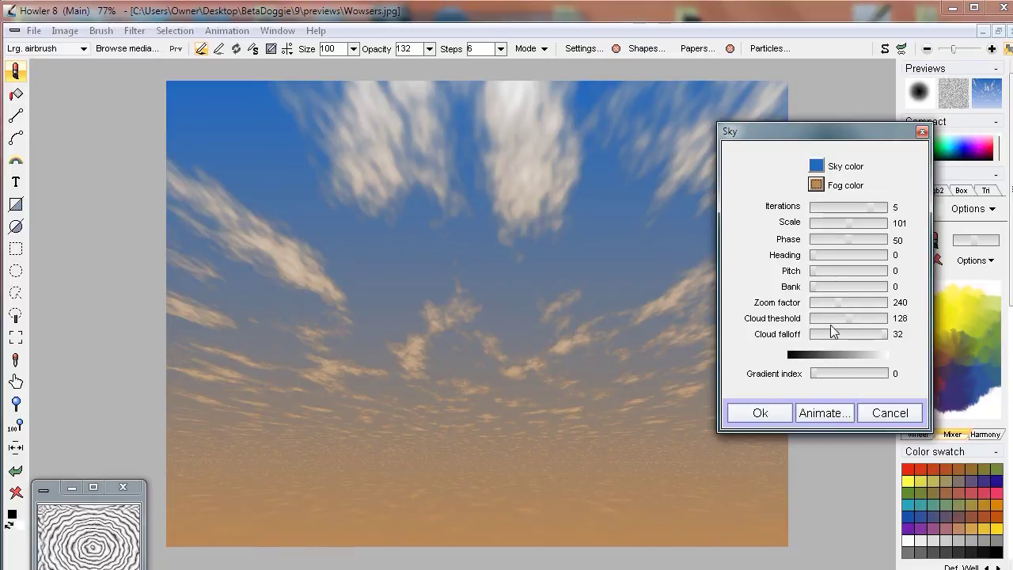
Step: Set the sky's zoom factor to 179 and gradient index to 4, and apply the render
{"action": "left_click", "coordinate": [830, 303]}
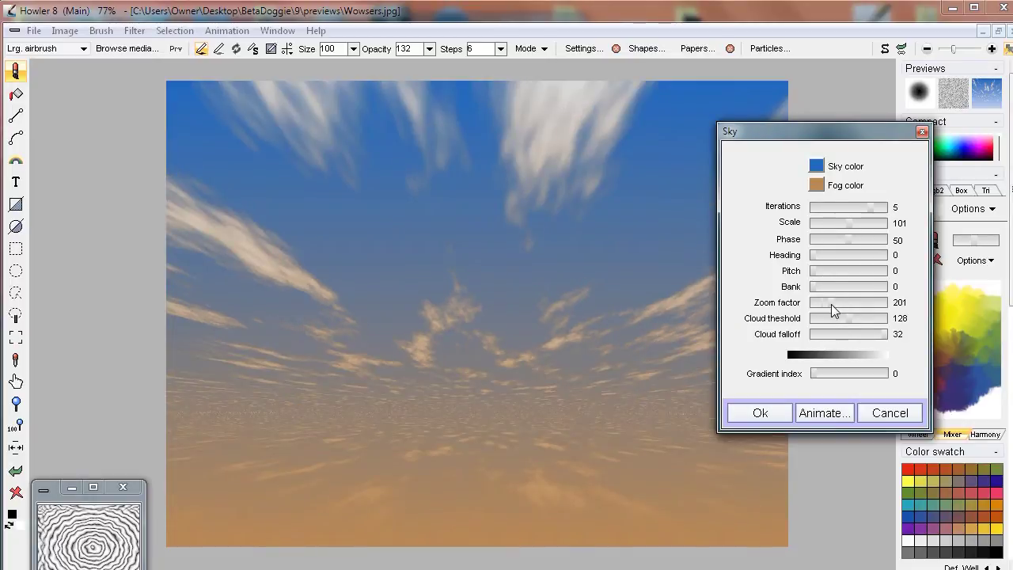
{"action": "left_click_drag", "start_coordinate": [832, 304], "coordinate": [827, 306]}
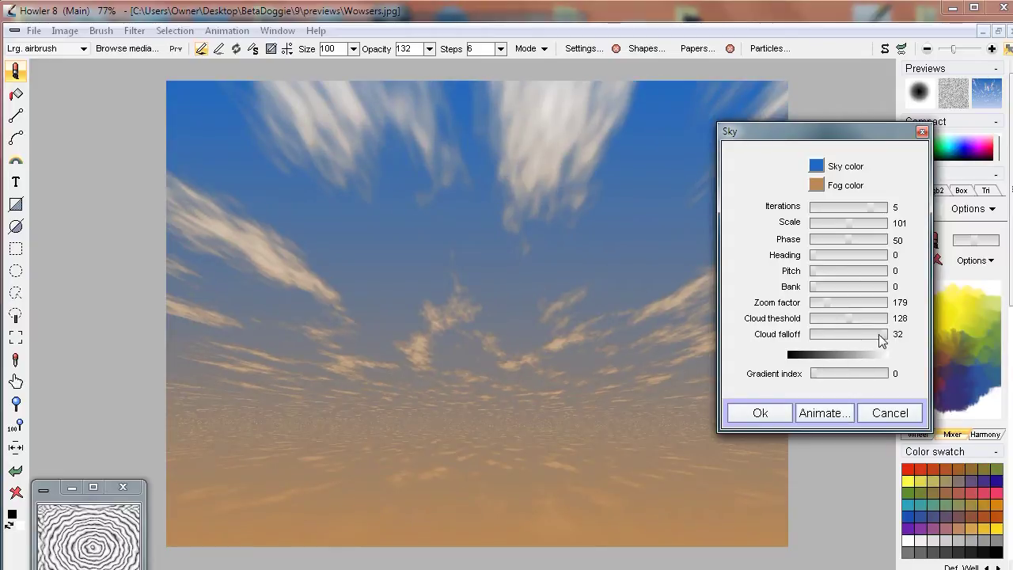
{"action": "left_click_drag", "start_coordinate": [823, 378], "coordinate": [848, 371]}
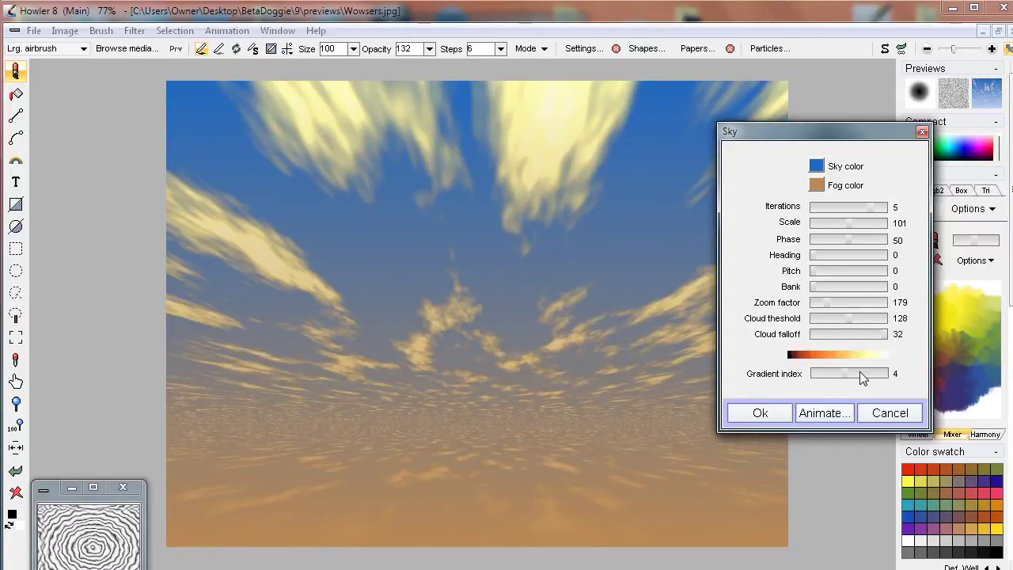
{"action": "left_click", "coordinate": [761, 413]}
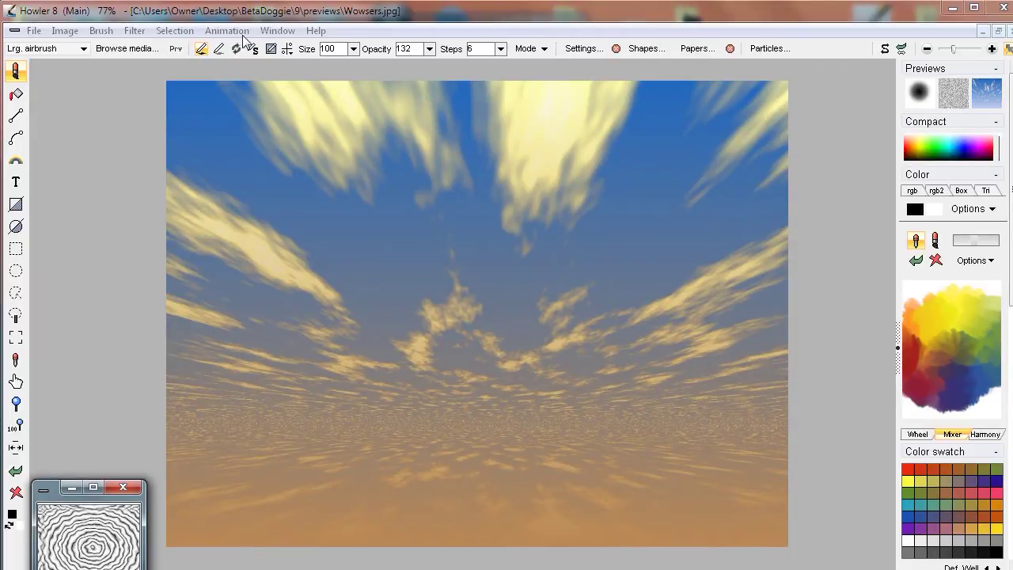
Step: Mirror the sky image both vertically and horizontally to make it a symmetrical pattern
{"action": "left_click", "coordinate": [288, 51]}
{"action": "mouse_move", "coordinate": [366, 124]}
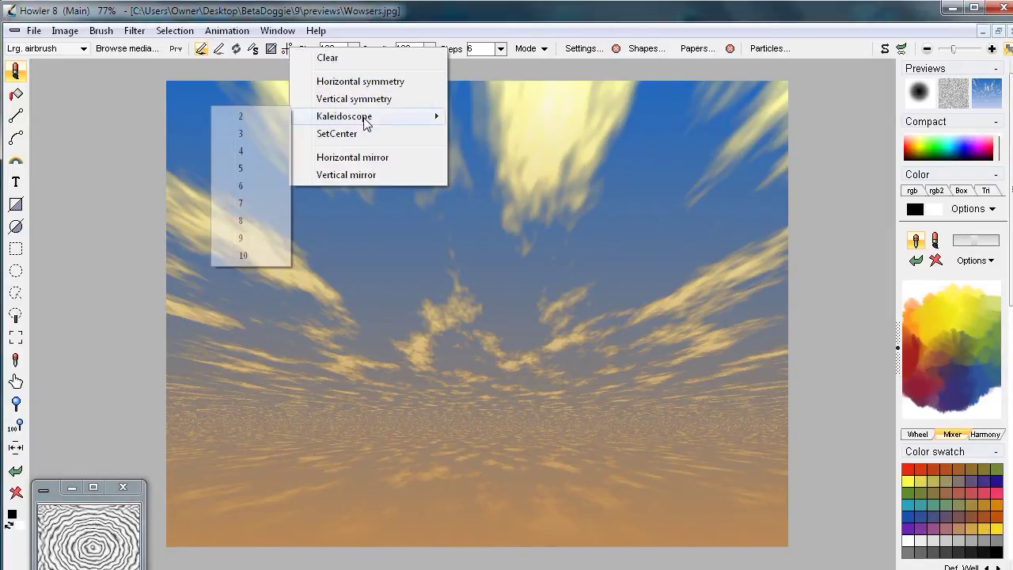
{"action": "left_click", "coordinate": [329, 175]}
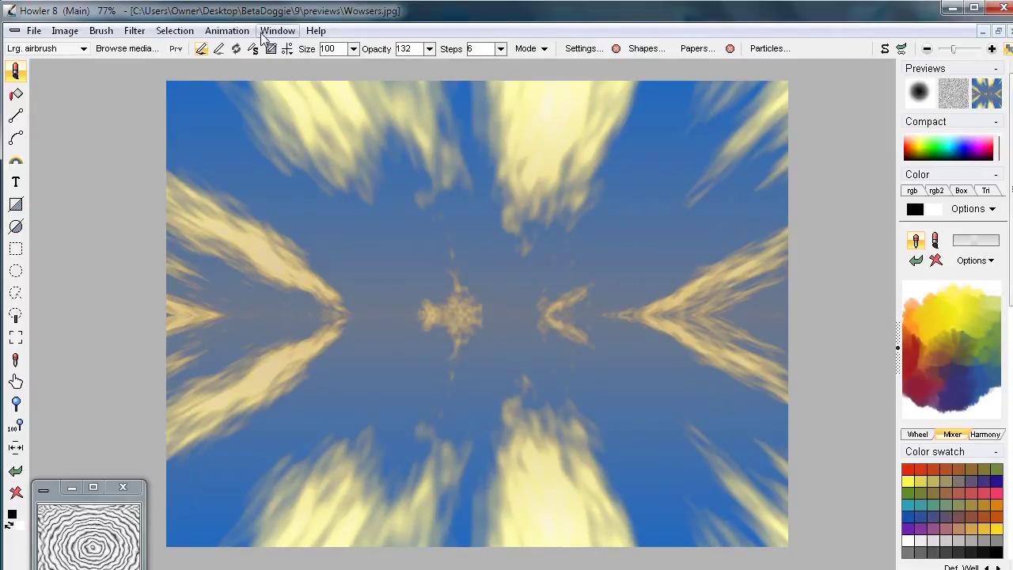
{"action": "left_click", "coordinate": [288, 50]}
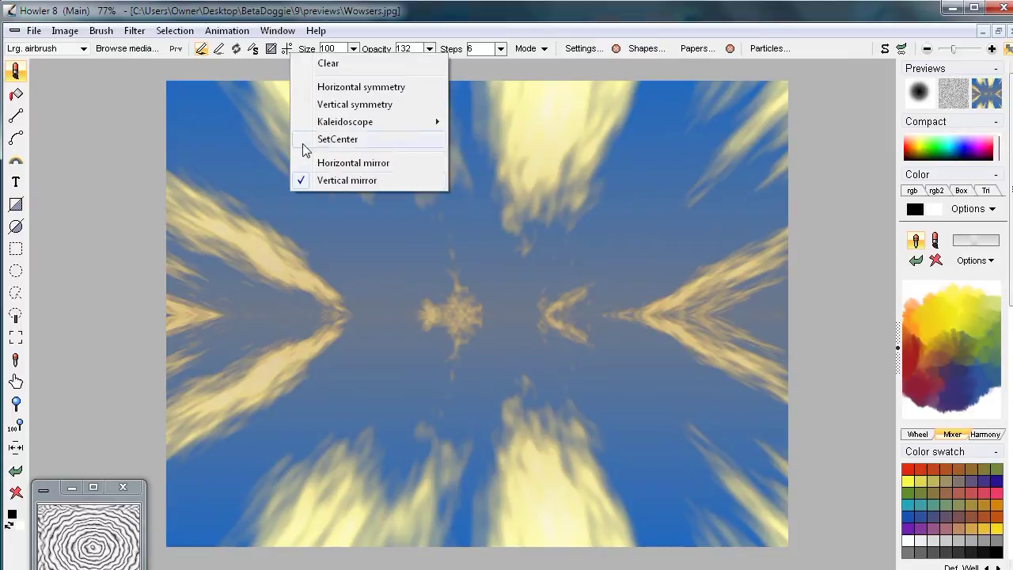
{"action": "left_click", "coordinate": [345, 164]}
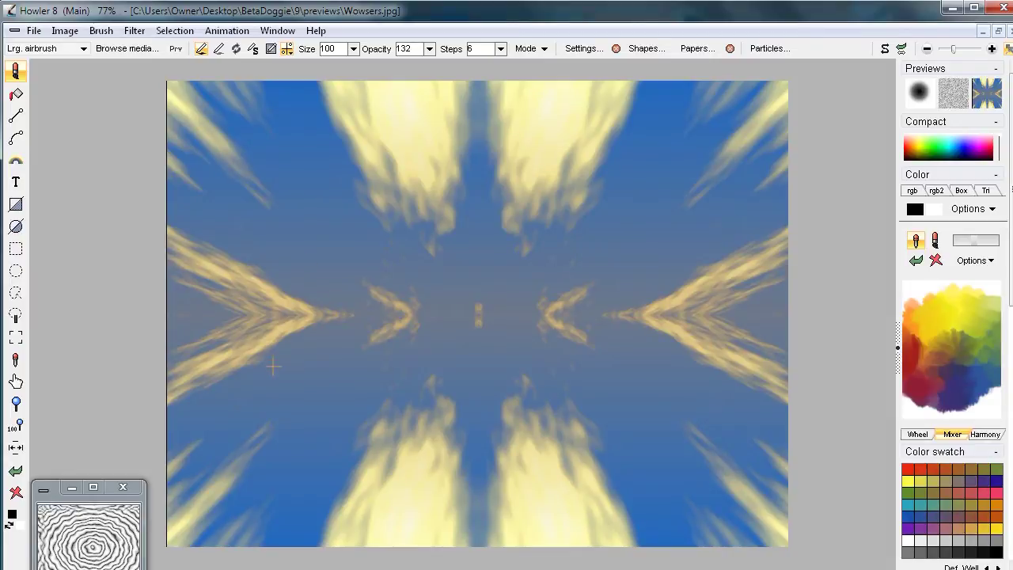
Step: Store a copy of the mirrored sky image and place its window above the stored ring image
{"action": "left_click", "coordinate": [34, 30]}
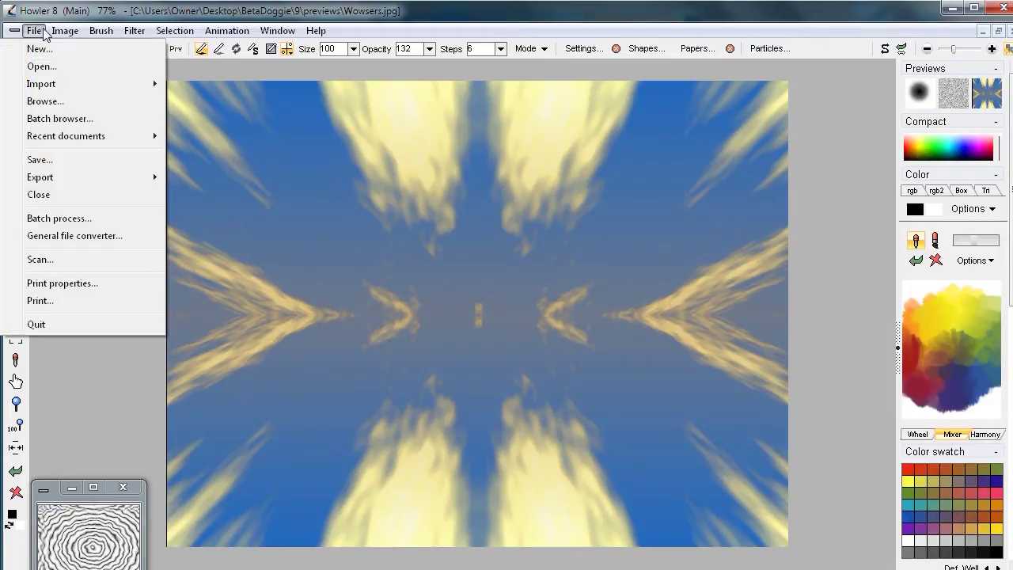
{"action": "mouse_move", "coordinate": [79, 100]}
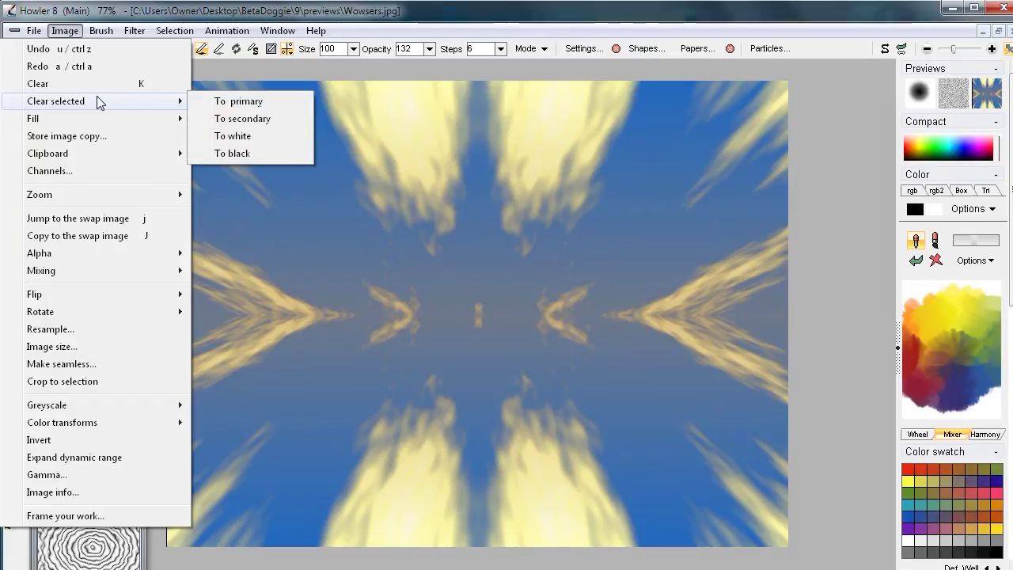
{"action": "left_click", "coordinate": [87, 137]}
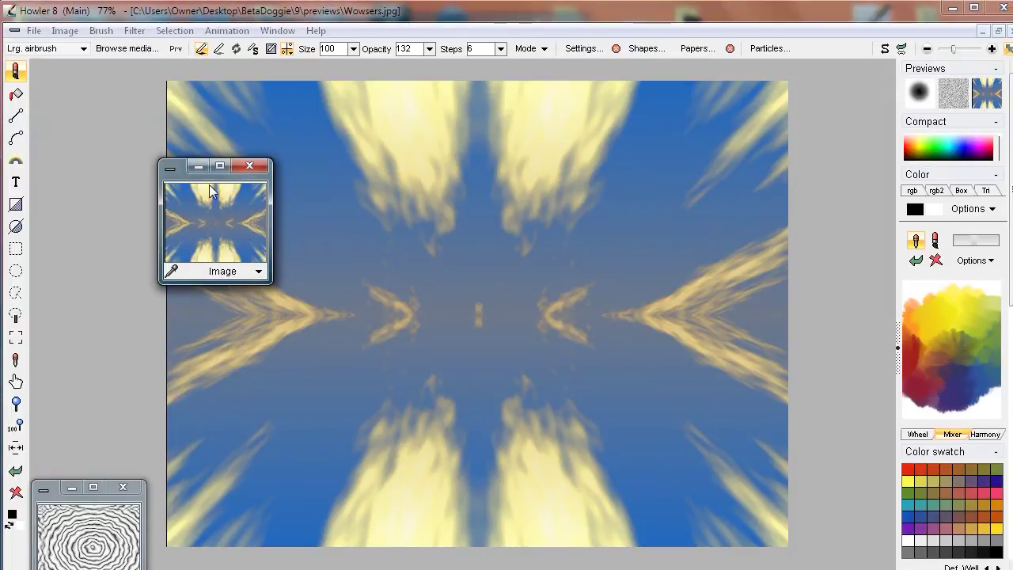
{"action": "left_click_drag", "start_coordinate": [183, 173], "coordinate": [59, 301]}
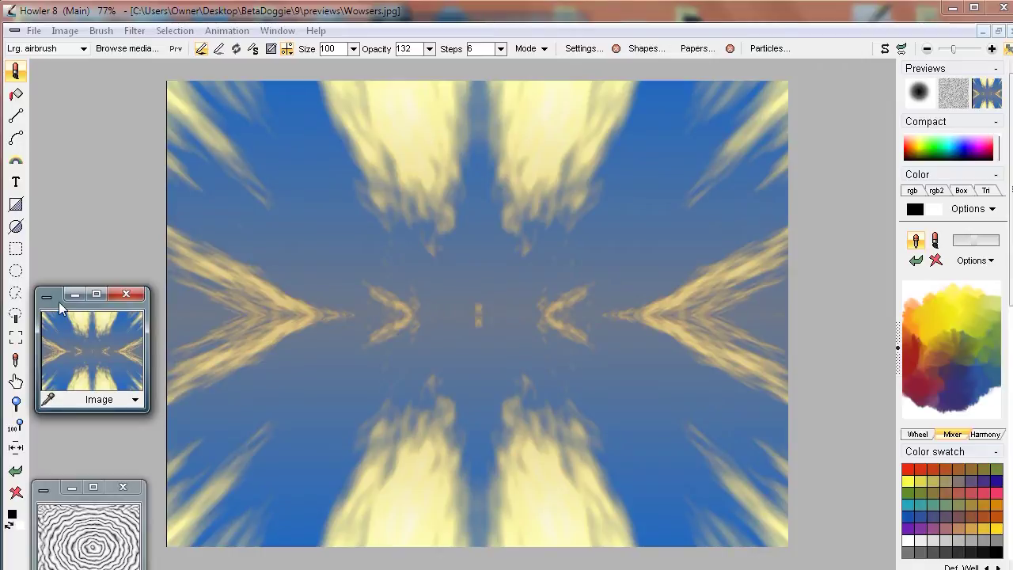
Step: Use the mirrored sky image as the brush, store a managed copy of it, and move the brush buffer window mostly off the canvas
{"action": "left_click", "coordinate": [100, 30]}
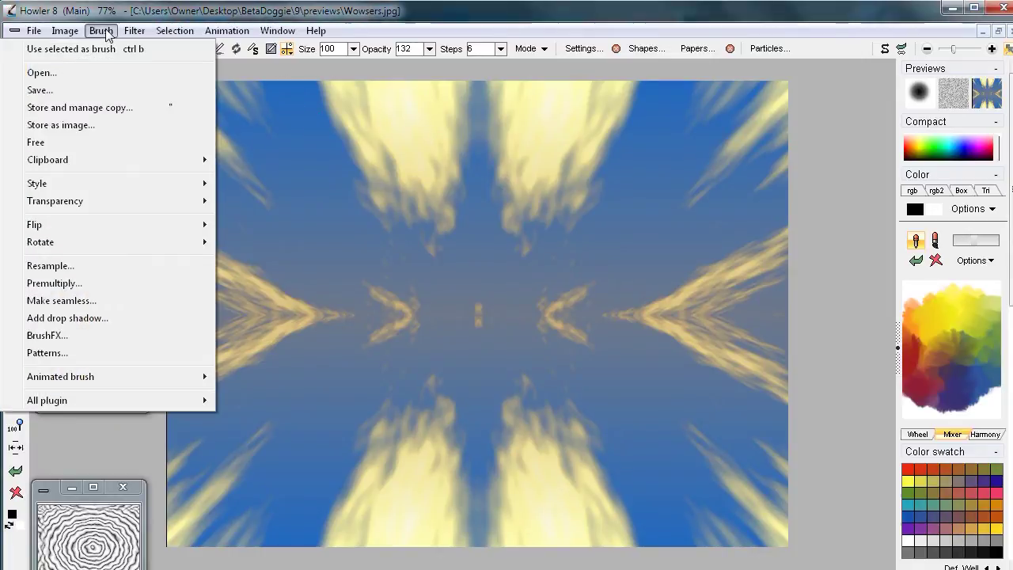
{"action": "left_click", "coordinate": [151, 53]}
{"action": "left_click", "coordinate": [101, 31]}
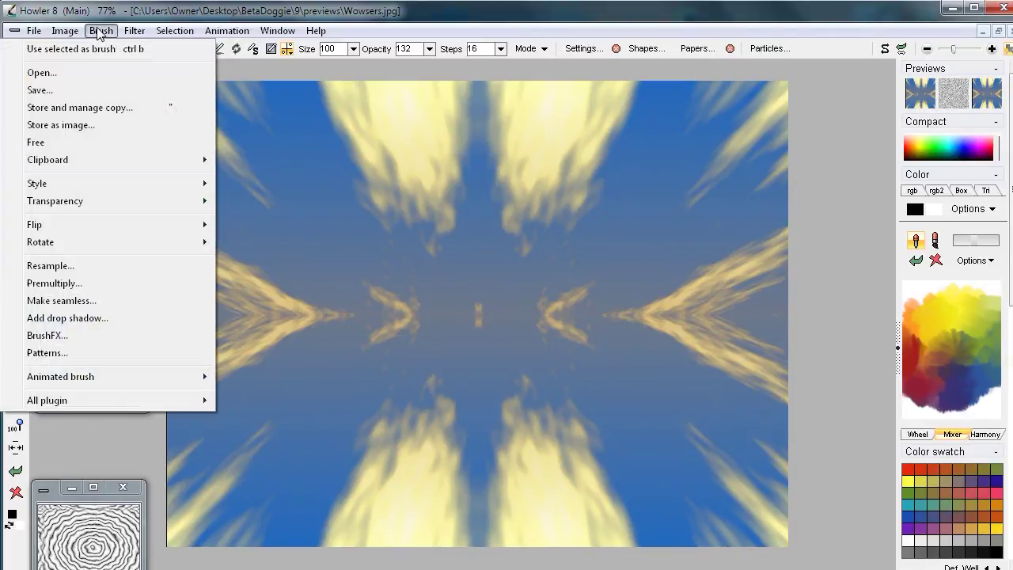
{"action": "left_click", "coordinate": [54, 115]}
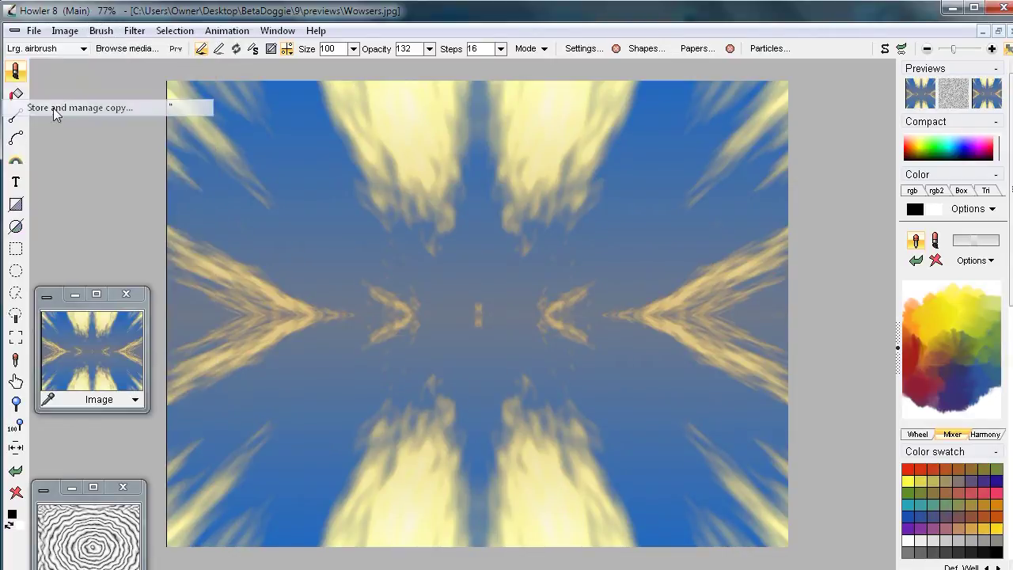
{"action": "mouse_move", "coordinate": [62, 34]}
{"action": "left_mouse_down"}
{"action": "mouse_move", "coordinate": [590, 208]}
{"action": "mouse_move", "coordinate": [751, 291]}
{"action": "mouse_move", "coordinate": [741, 347]}
{"action": "left_mouse_up"}
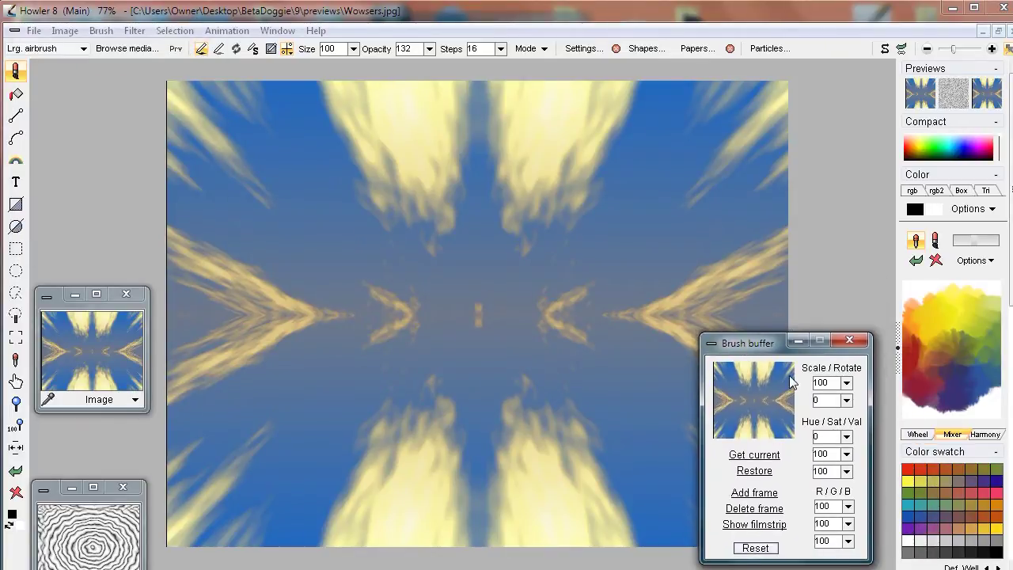
{"action": "mouse_move", "coordinate": [749, 344]}
{"action": "left_mouse_down"}
{"action": "mouse_move", "coordinate": [790, 439]}
{"action": "mouse_move", "coordinate": [761, 521]}
{"action": "left_mouse_up"}
Step: Bring the stored ring image back onto the canvas with the mirror symmetry cleared
{"action": "left_click", "coordinate": [90, 548]}
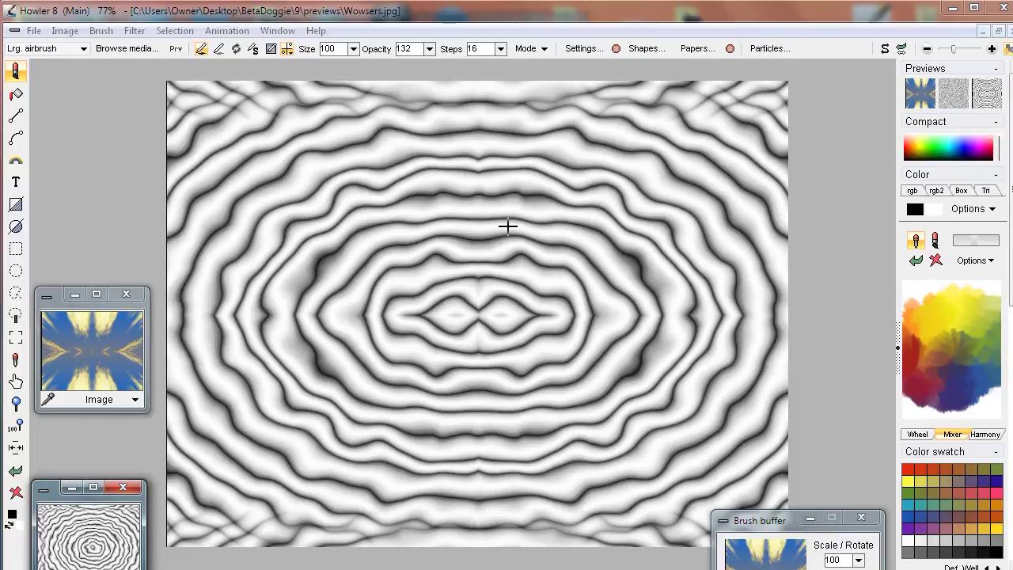
{"action": "left_click", "coordinate": [287, 49]}
{"action": "left_click", "coordinate": [325, 64]}
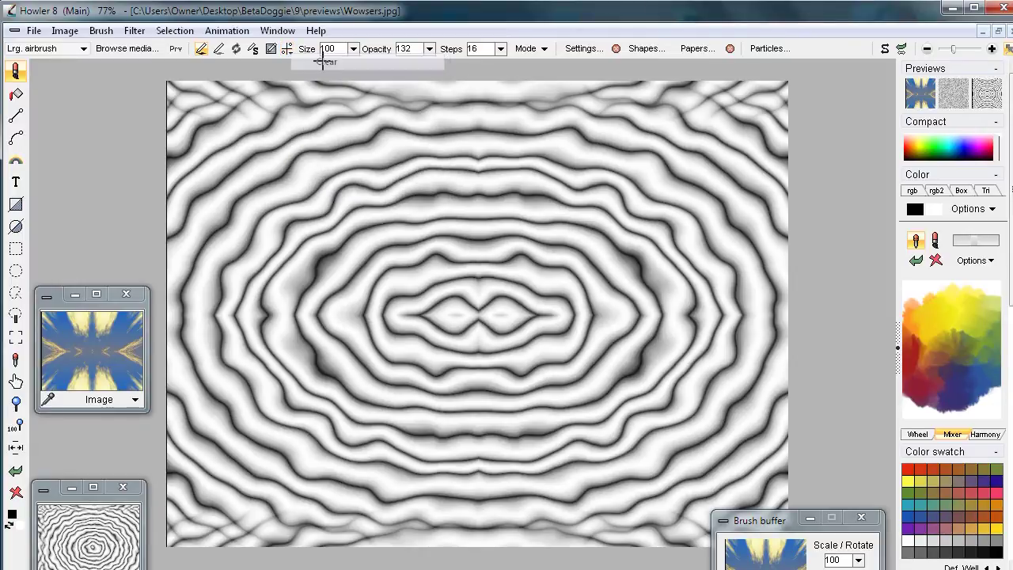
{"action": "left_click", "coordinate": [80, 530]}
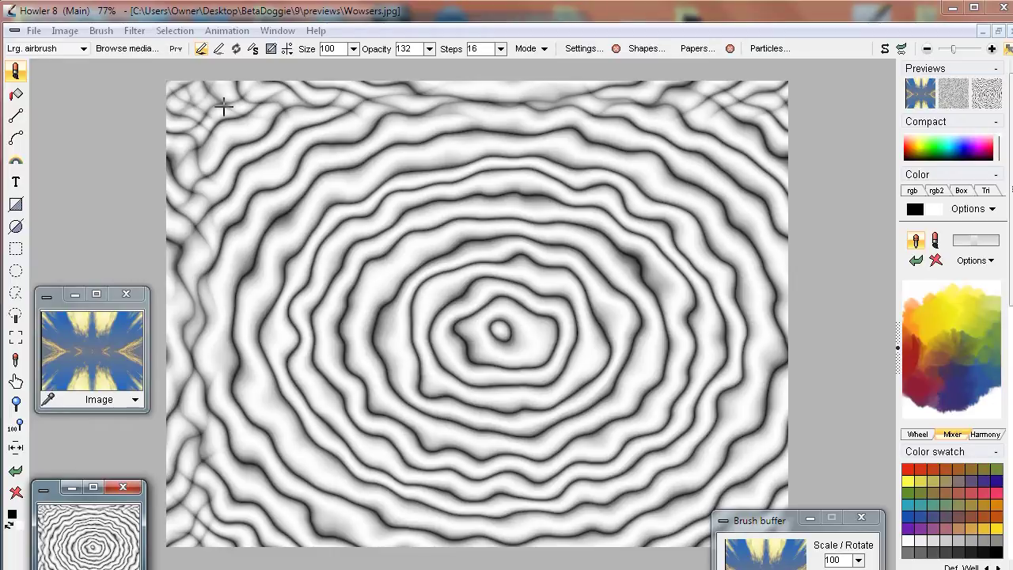
{"action": "left_click", "coordinate": [139, 35]}
{"action": "mouse_move", "coordinate": [62, 289]}
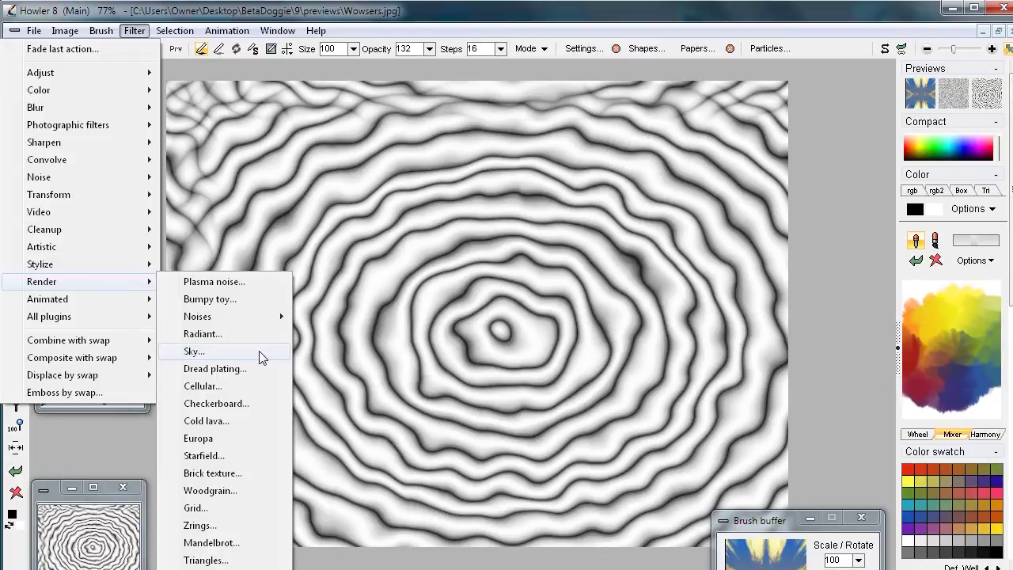
{"action": "mouse_move", "coordinate": [93, 307]}
{"action": "left_click", "coordinate": [229, 32]}
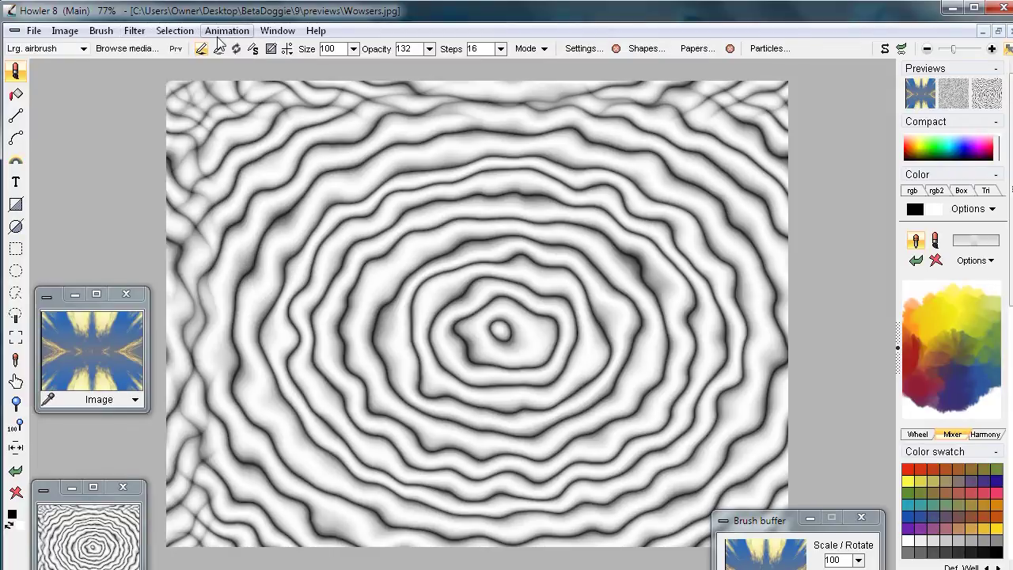
Step: Open the fill settings and load pat_BrickWall.bmp from the pattern library as the brush
{"action": "left_click", "coordinate": [276, 31]}
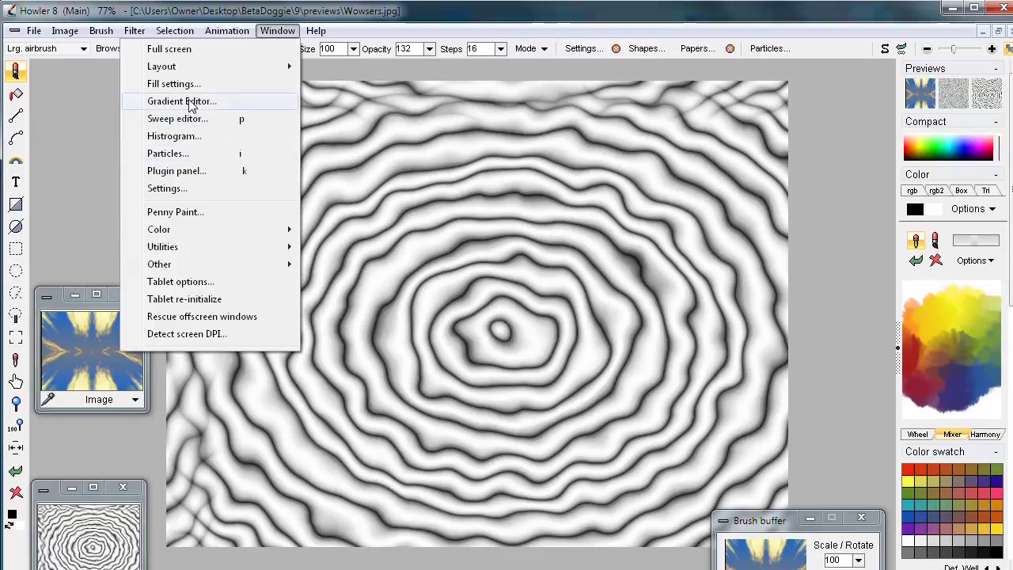
{"action": "left_click", "coordinate": [202, 84]}
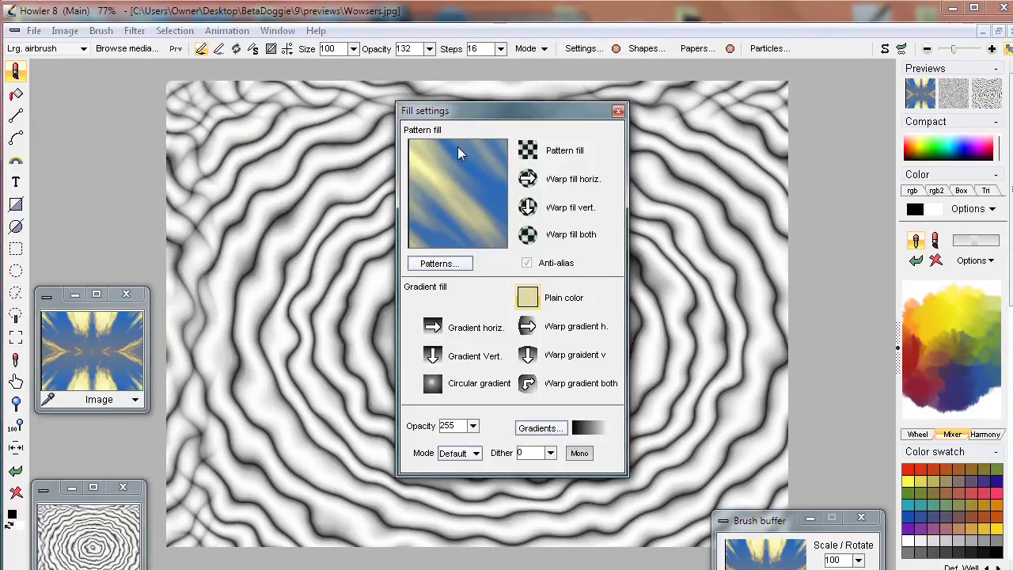
{"action": "left_click", "coordinate": [475, 196]}
{"action": "left_click", "coordinate": [458, 267]}
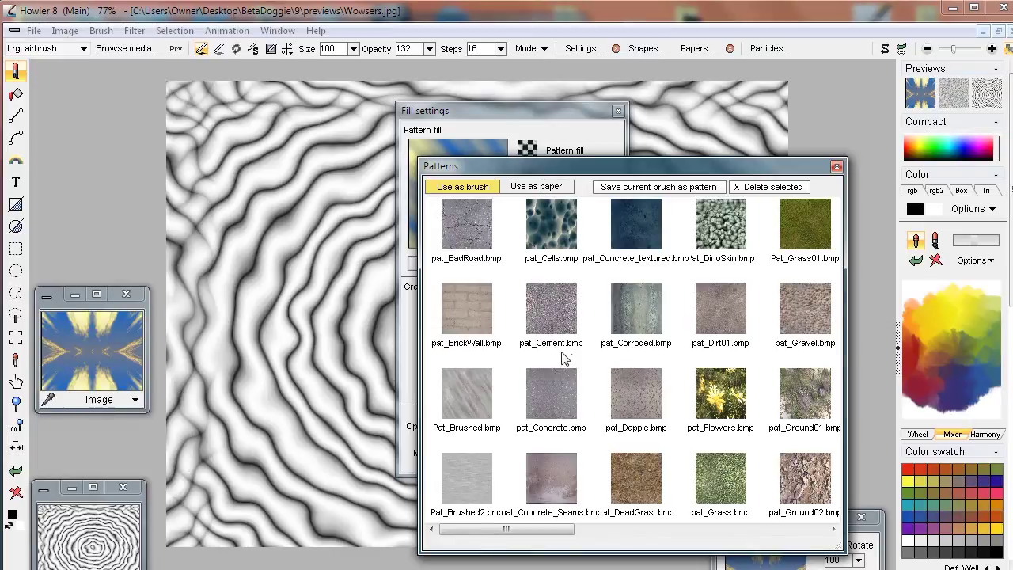
{"action": "left_click", "coordinate": [468, 307]}
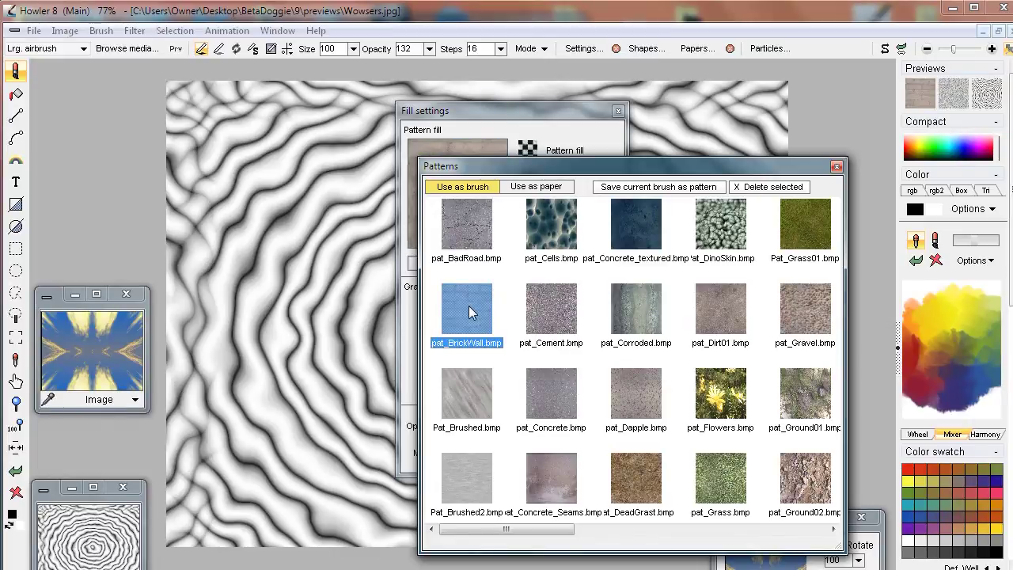
{"action": "left_click", "coordinate": [836, 166]}
Step: Preview the brick wall tiling, set the fill type to Pattern fill, and move the fill settings off the canvas
{"action": "left_click", "coordinate": [458, 185]}
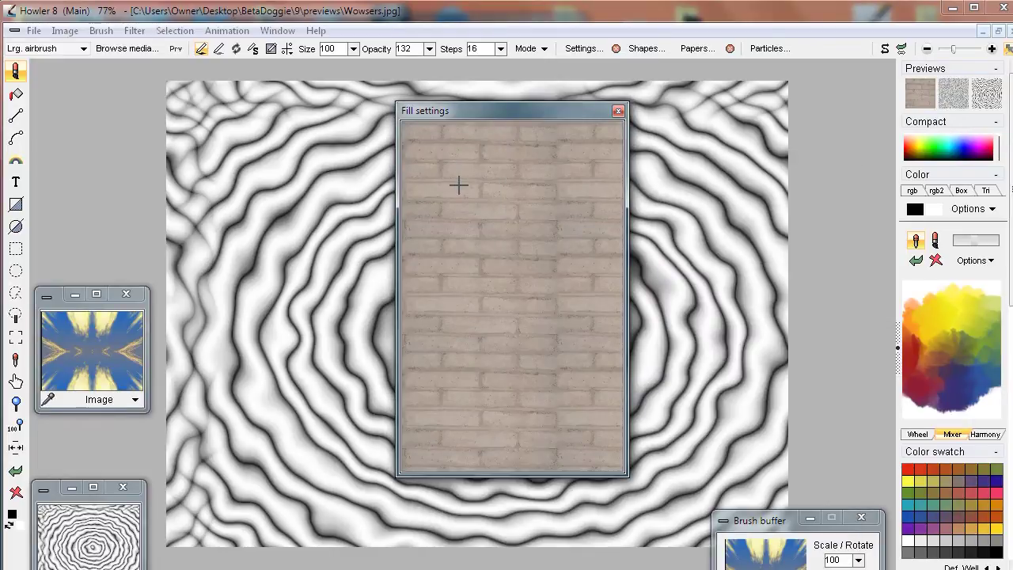
{"action": "left_click", "coordinate": [458, 185]}
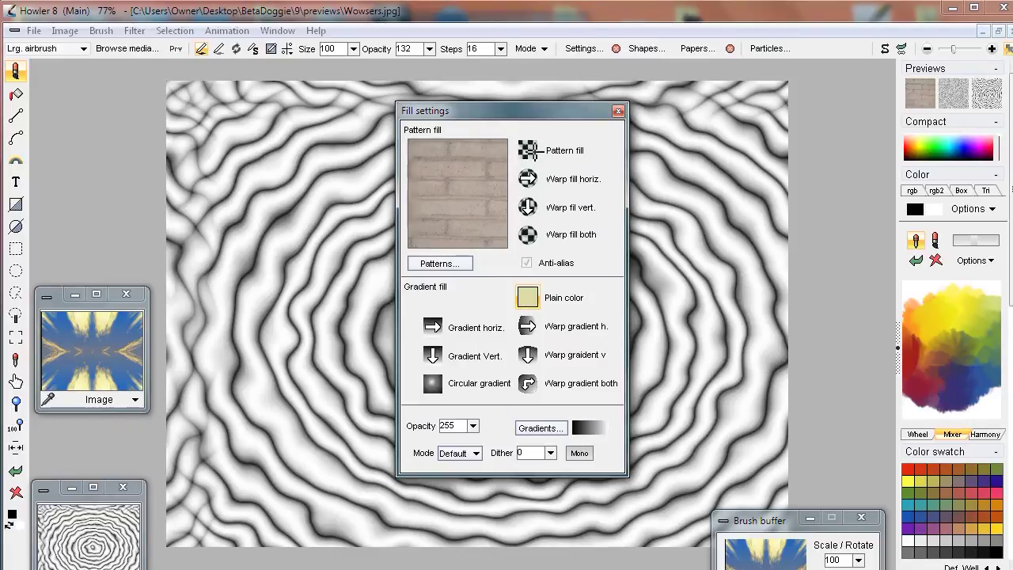
{"action": "left_click", "coordinate": [528, 144]}
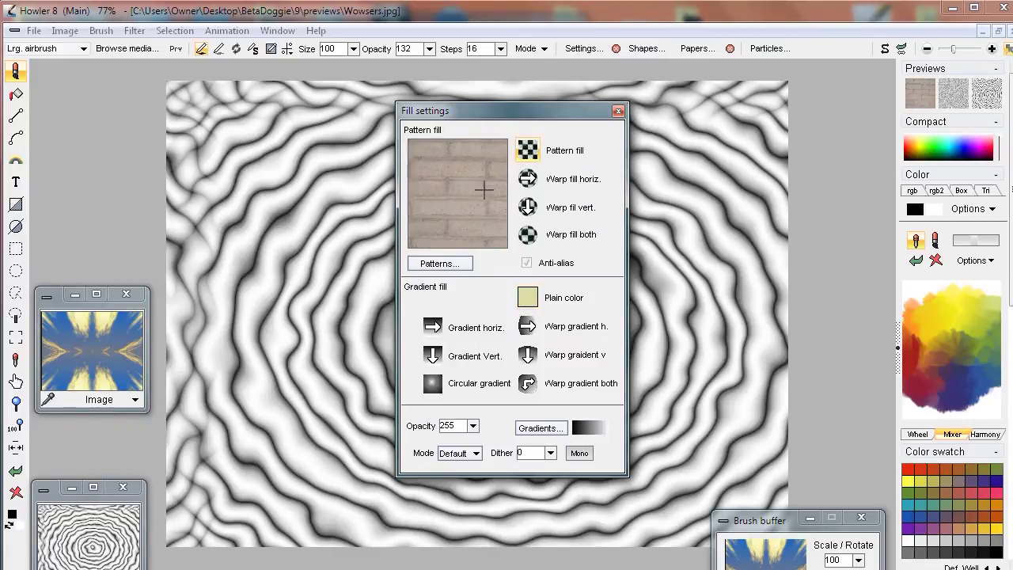
{"action": "left_click_drag", "start_coordinate": [456, 107], "coordinate": [1012, 358]}
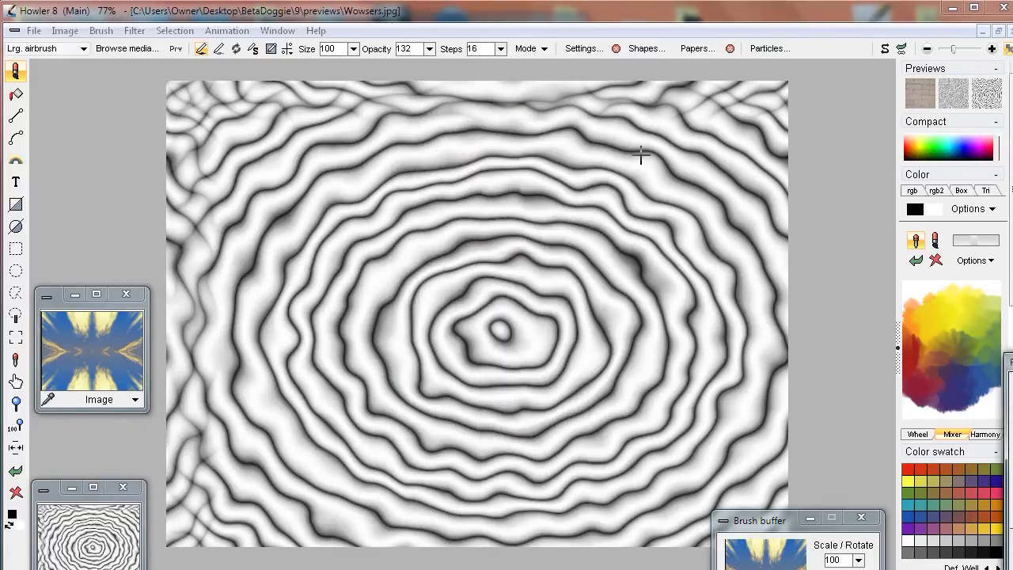
Step: Try filling the ring image with the brick wall pattern at the default fill mode, and undo the fill
{"action": "left_click", "coordinate": [67, 31]}
{"action": "mouse_move", "coordinate": [143, 118]}
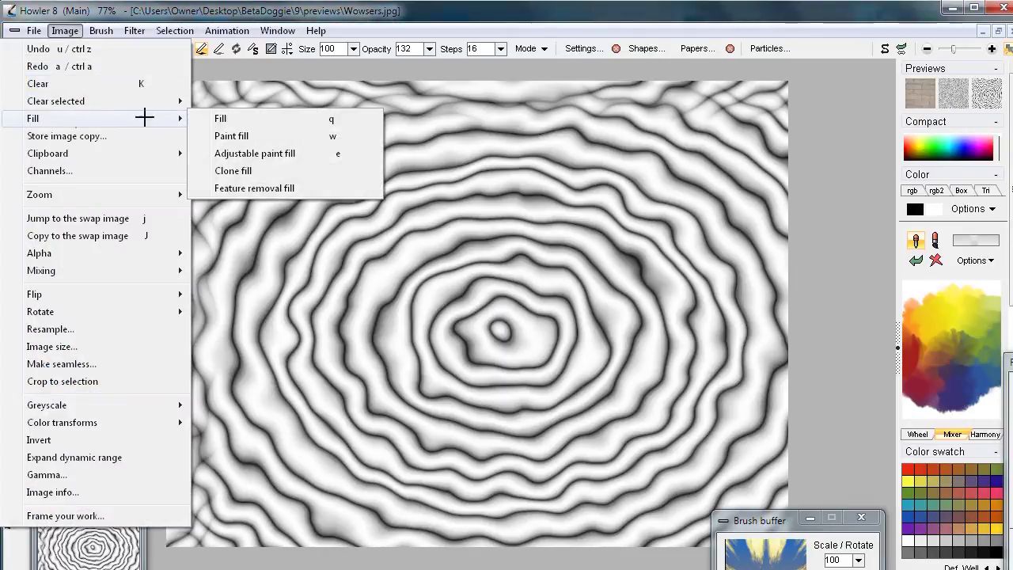
{"action": "left_click", "coordinate": [320, 120]}
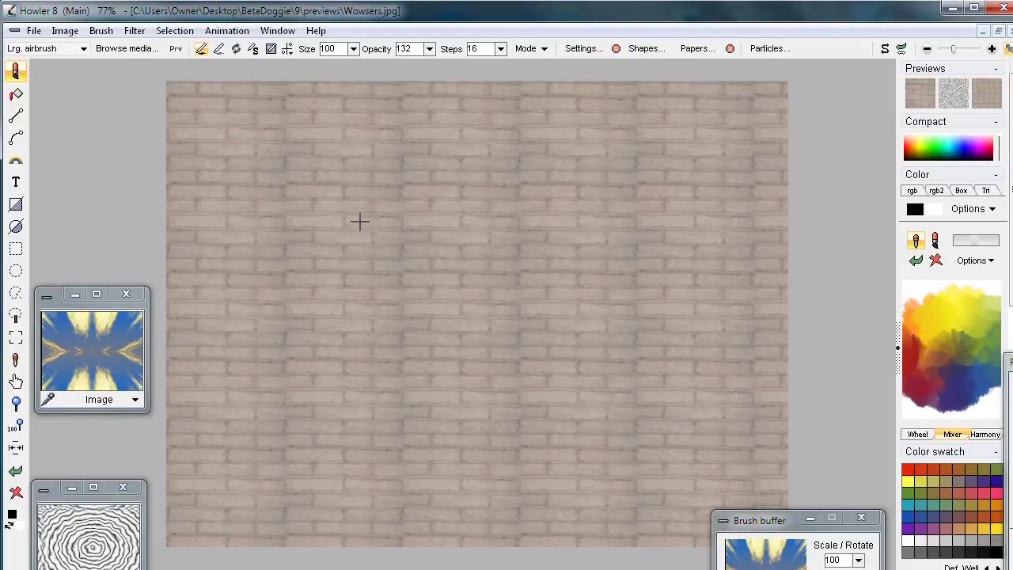
{"action": "left_click", "coordinate": [14, 470]}
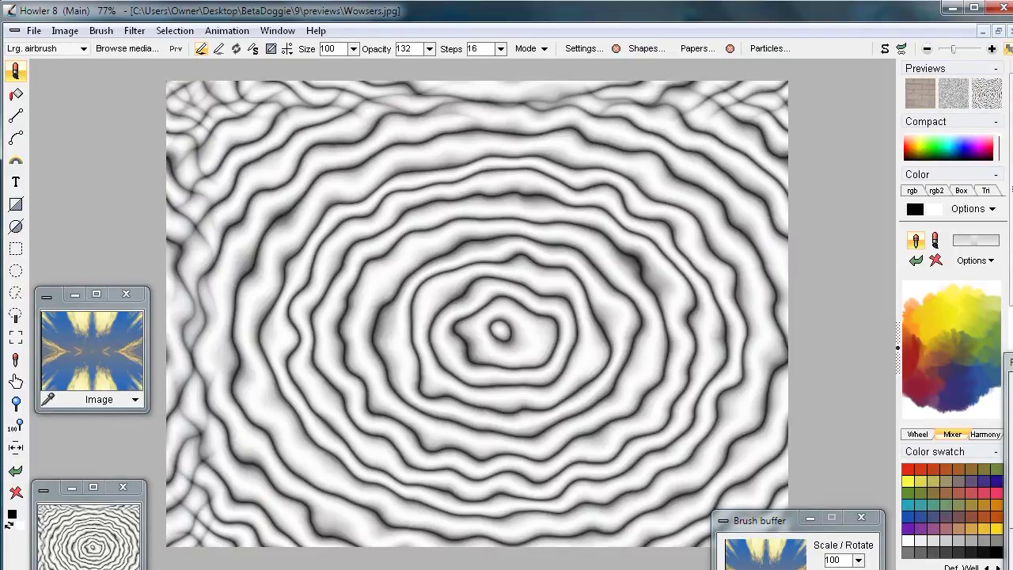
Step: Set the fill mode to Multiply, fill the ring image with the brick wall pattern, and move the fill settings off the canvas
{"action": "left_click_drag", "start_coordinate": [1010, 362], "coordinate": [475, 201]}
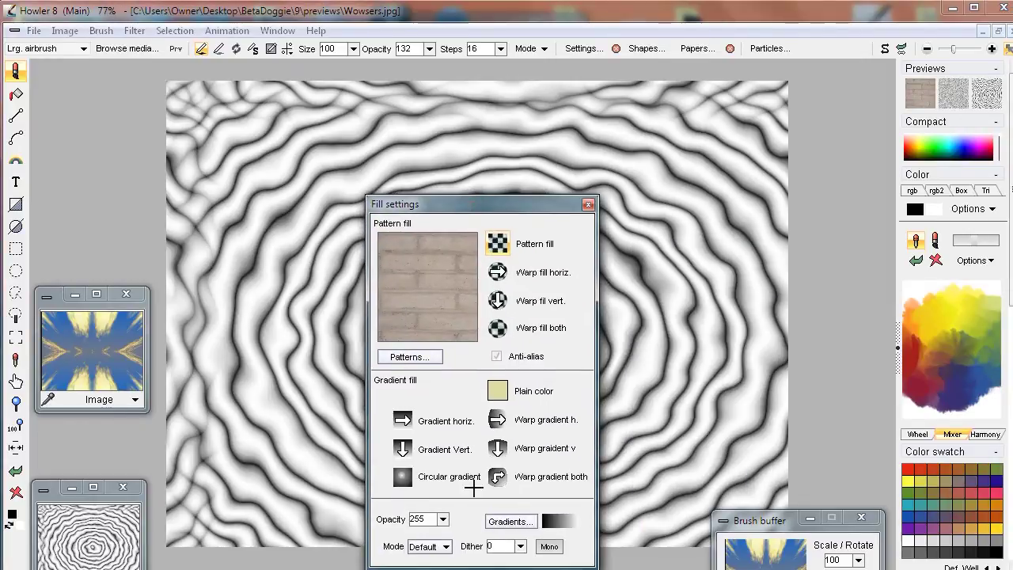
{"action": "left_click", "coordinate": [440, 546]}
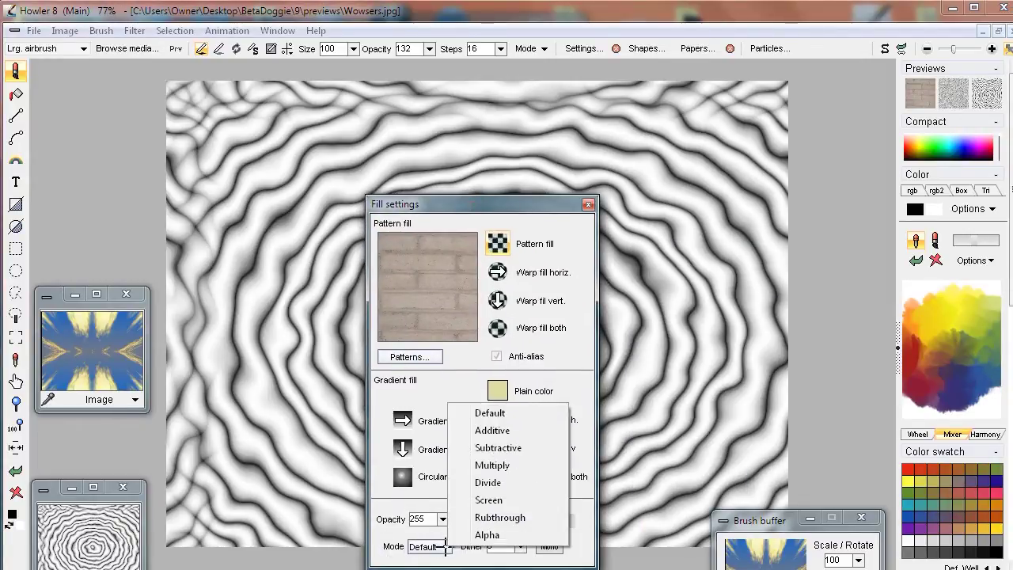
{"action": "left_click", "coordinate": [495, 464]}
{"action": "left_click", "coordinate": [432, 8]}
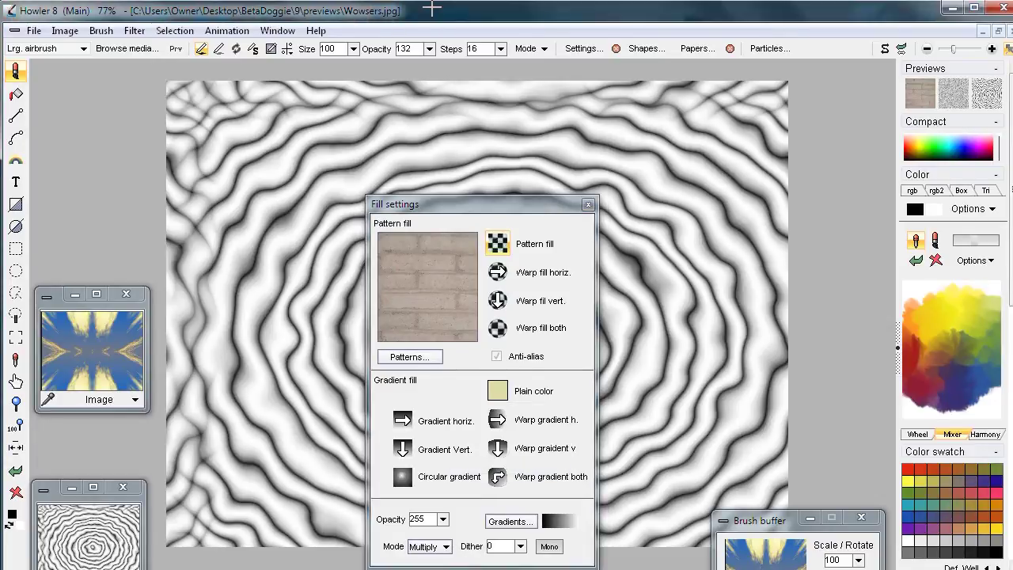
{"action": "key", "text": "f"}
{"action": "mouse_move", "coordinate": [437, 207]}
{"action": "left_mouse_down"}
{"action": "mouse_move", "coordinate": [788, 255]}
{"action": "mouse_move", "coordinate": [721, 266]}
{"action": "mouse_move", "coordinate": [1012, 374]}
{"action": "left_mouse_up"}
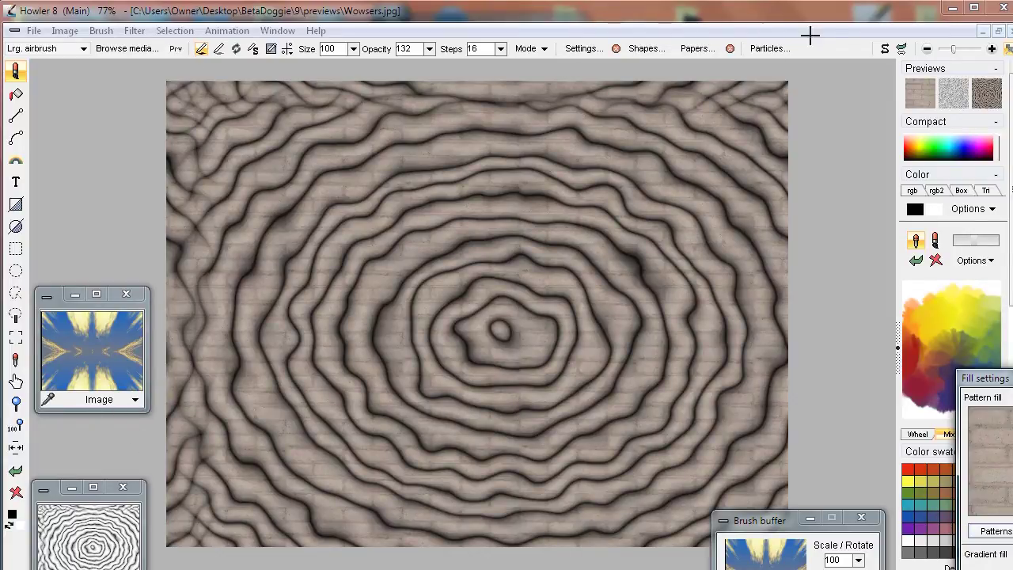
Step: Preview the strength of the brick fill with the interactive undo slider, return it to full, and close it
{"action": "left_click", "coordinate": [901, 48]}
{"action": "left_click_drag", "start_coordinate": [923, 94], "coordinate": [955, 90]}
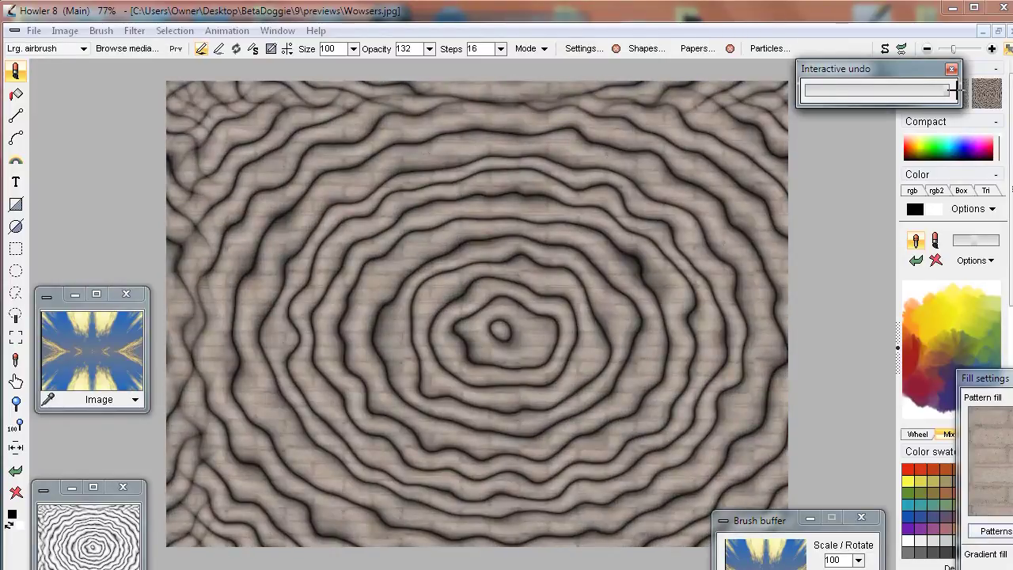
{"action": "left_click", "coordinate": [951, 68]}
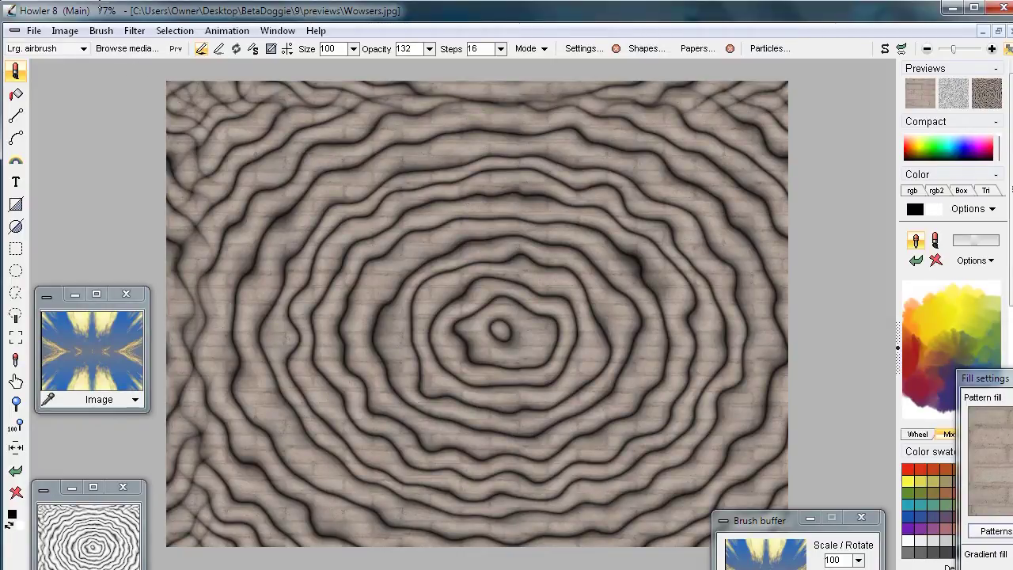
Step: Store an image copy of the brick-textured rings beside the canvas, and copy the image to the swap image
{"action": "left_click_drag", "start_coordinate": [59, 488], "coordinate": [67, 442]}
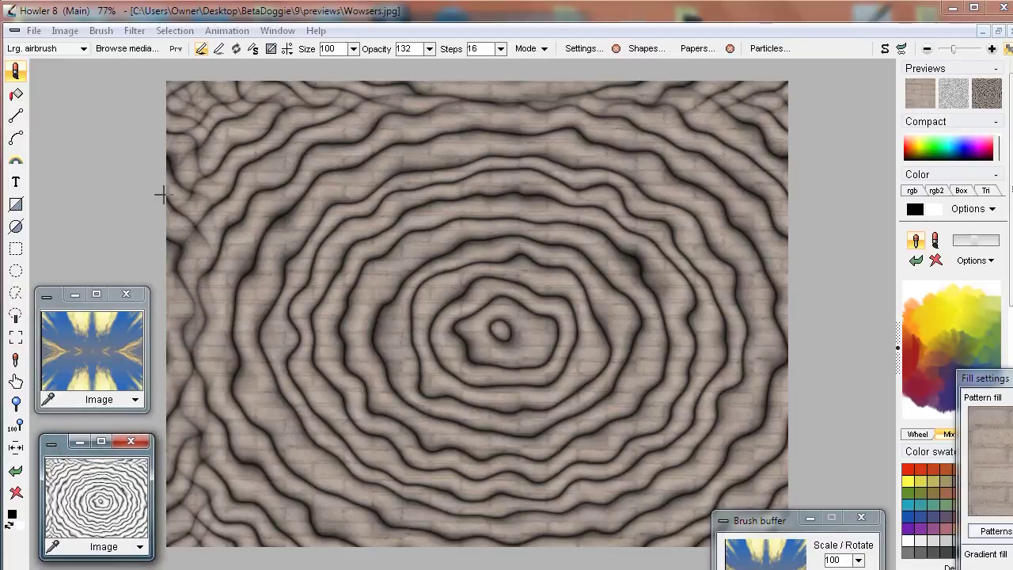
{"action": "left_click", "coordinate": [65, 30]}
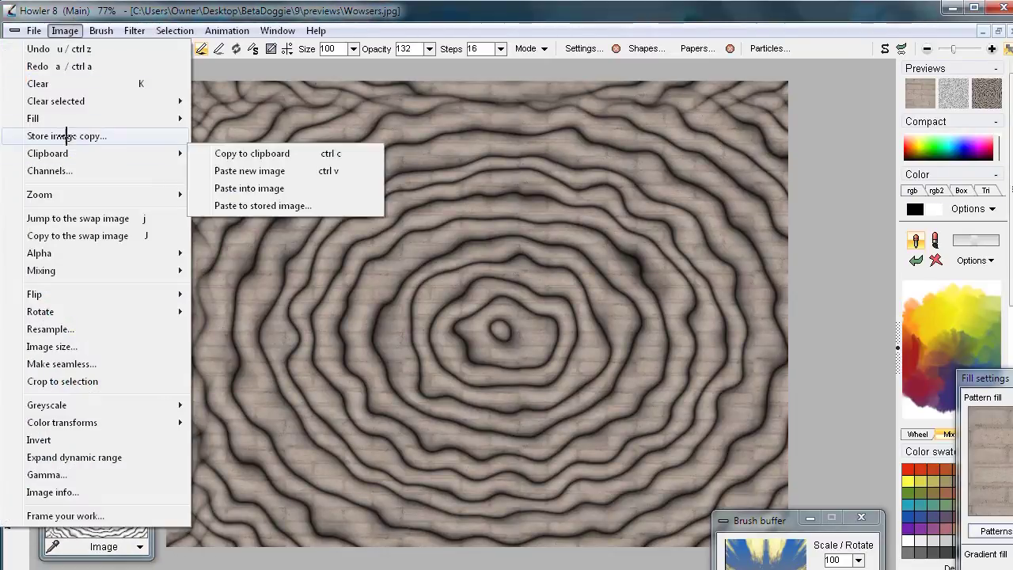
{"action": "left_click", "coordinate": [68, 135]}
{"action": "left_click_drag", "start_coordinate": [127, 87], "coordinate": [91, 109]}
{"action": "left_click", "coordinate": [64, 30]}
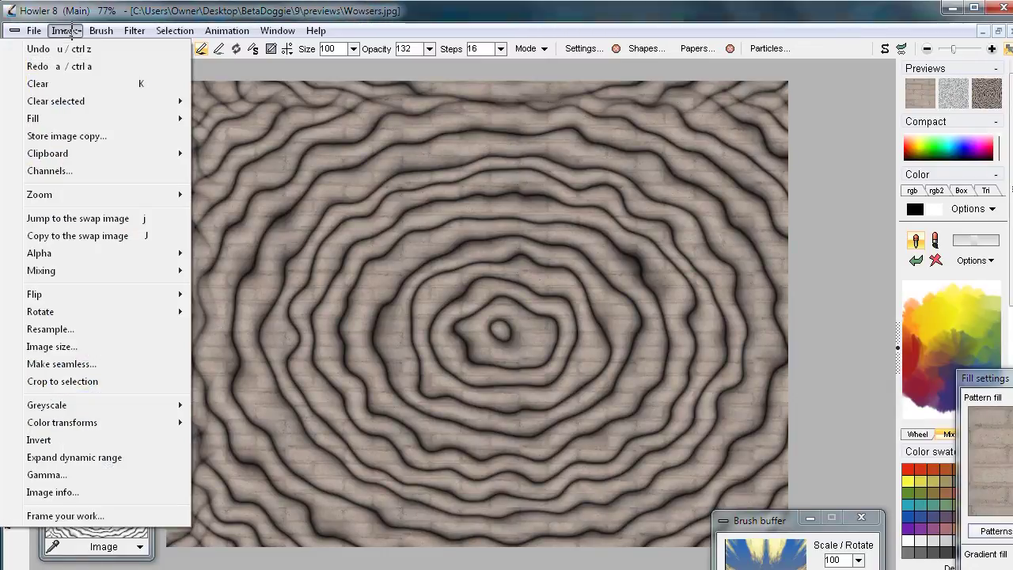
{"action": "left_click", "coordinate": [93, 235]}
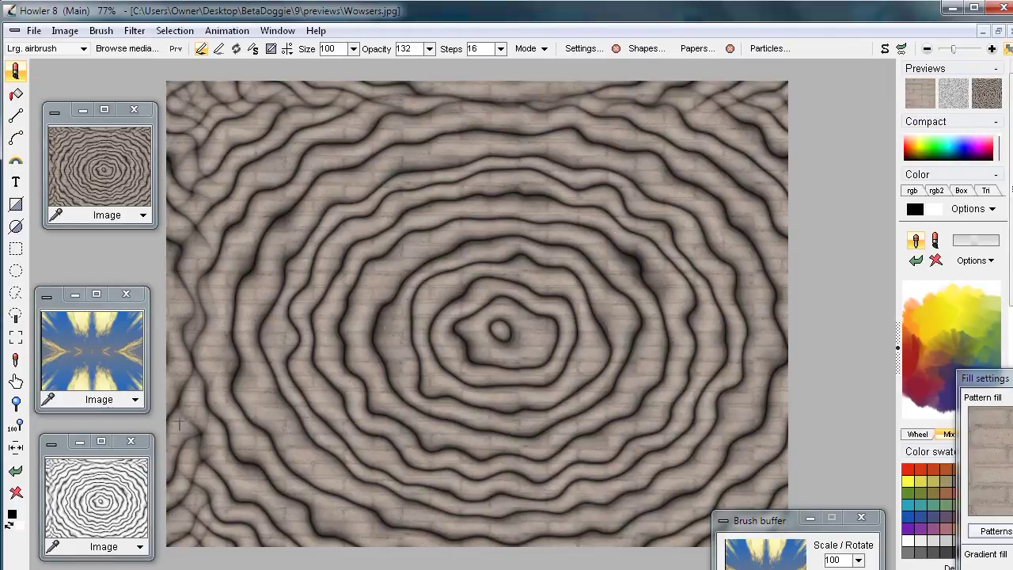
Step: Bring the stored plain black-and-white ring image back onto the canvas
{"action": "left_click", "coordinate": [100, 495]}
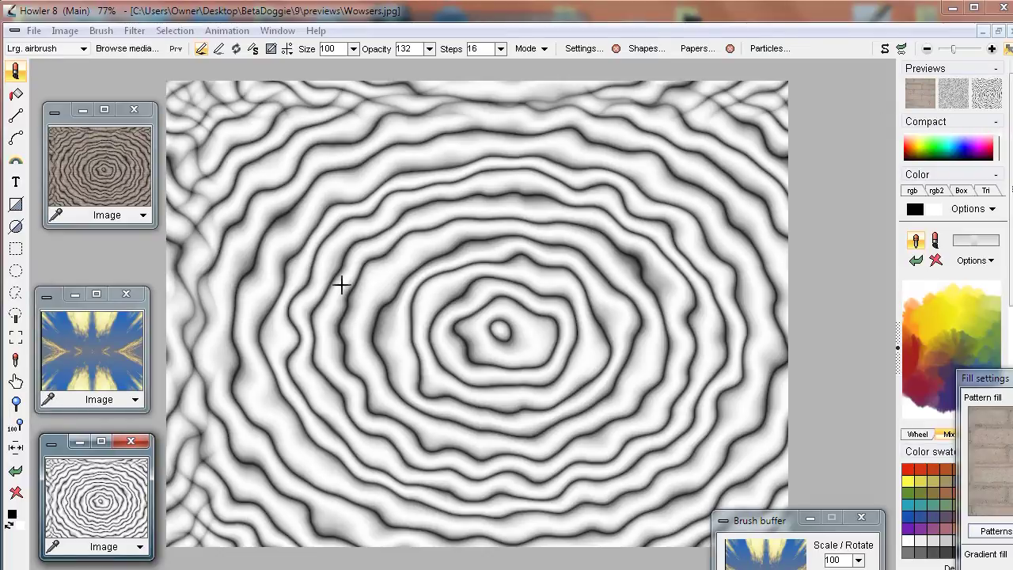
{"action": "left_click", "coordinate": [989, 90]}
{"action": "left_click", "coordinate": [989, 91]}
{"action": "left_click", "coordinate": [989, 90]}
{"action": "left_click", "coordinate": [989, 90]}
{"action": "left_click", "coordinate": [989, 90]}
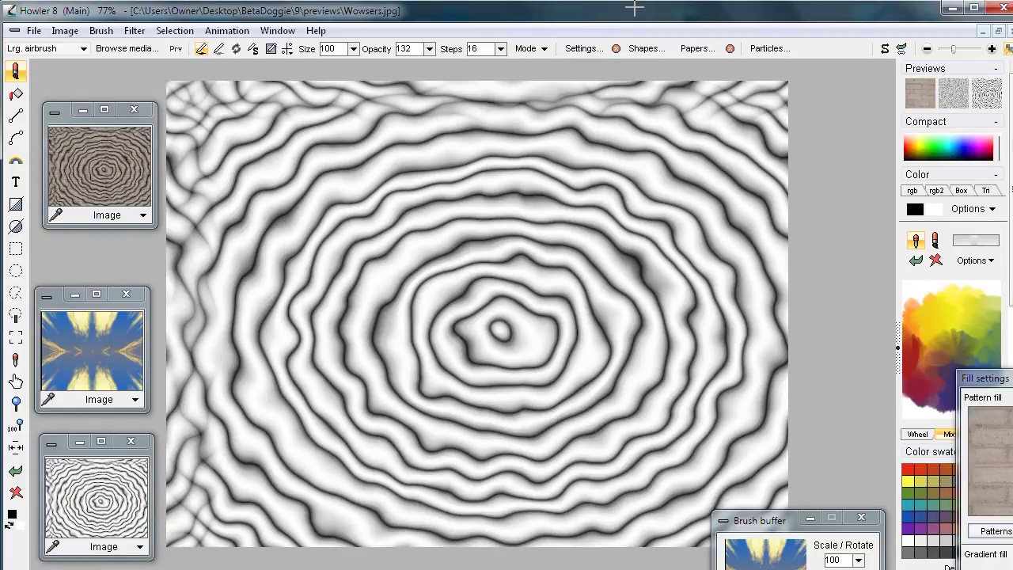
Step: Open Puppy Ray from the experimental features, and move its window over the stored image copies
{"action": "key", "text": "ctrl+e"}
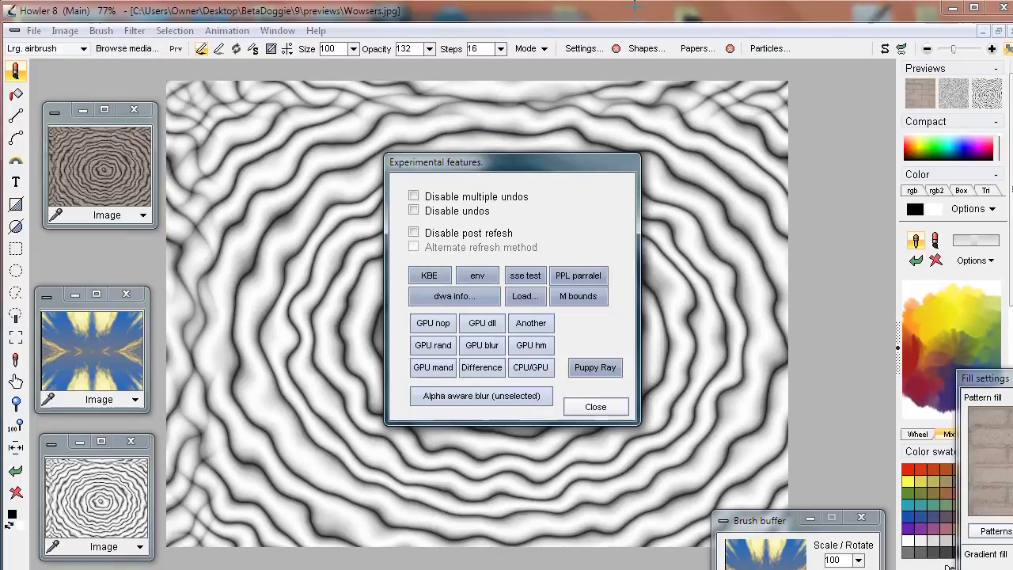
{"action": "left_click_drag", "start_coordinate": [429, 162], "coordinate": [1012, 352]}
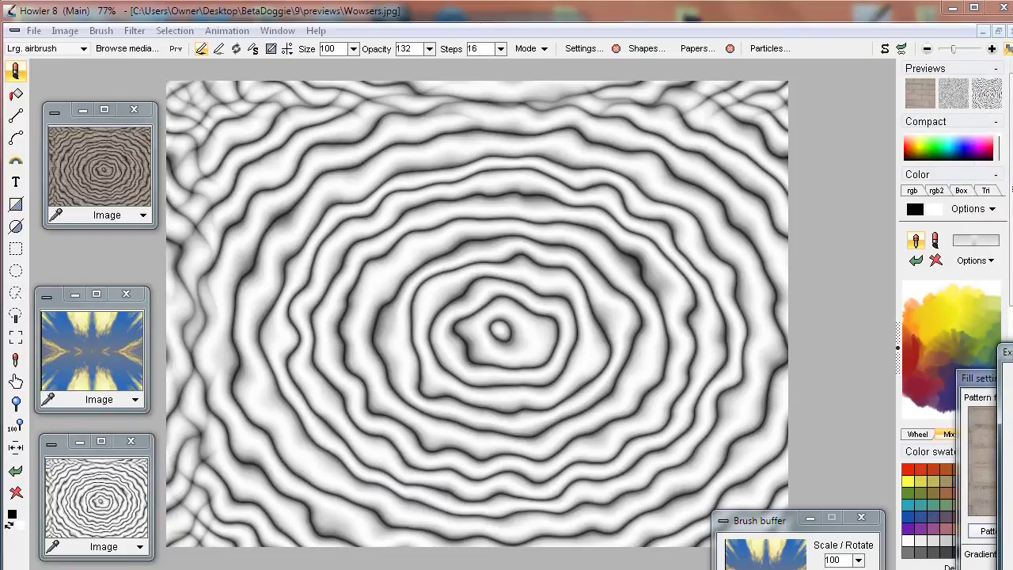
{"action": "left_click_drag", "start_coordinate": [155, 102], "coordinate": [685, 106]}
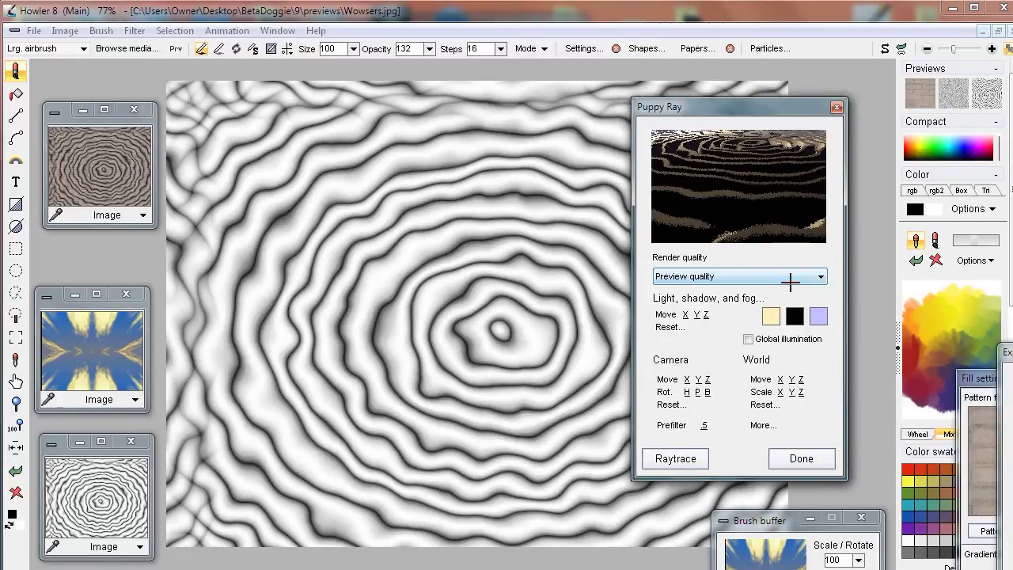
{"action": "left_click_drag", "start_coordinate": [762, 101], "coordinate": [161, 156]}
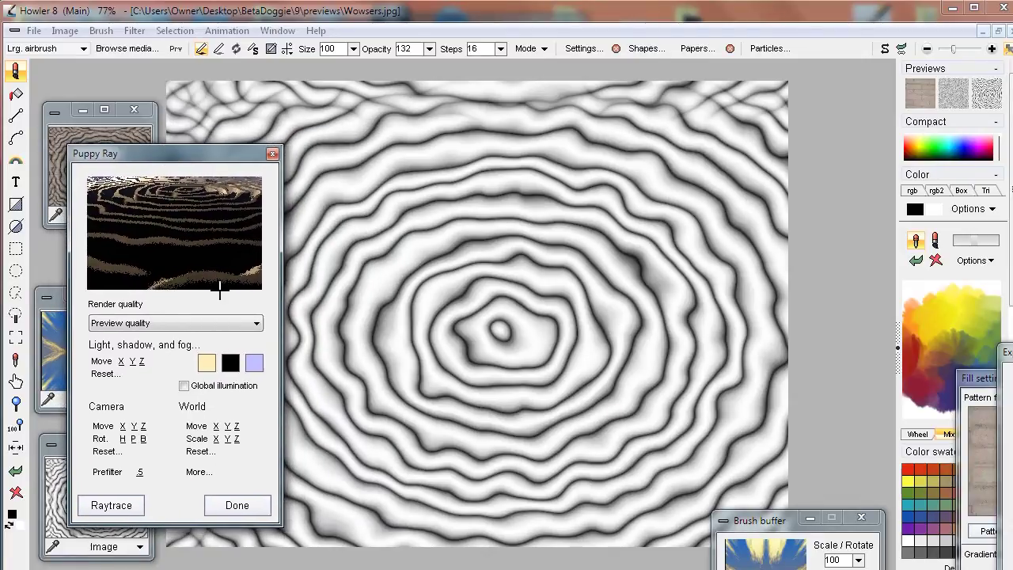
Step: Try the High quality render setting in Puppy Ray, and set the render quality to Fast preview
{"action": "left_click", "coordinate": [163, 323]}
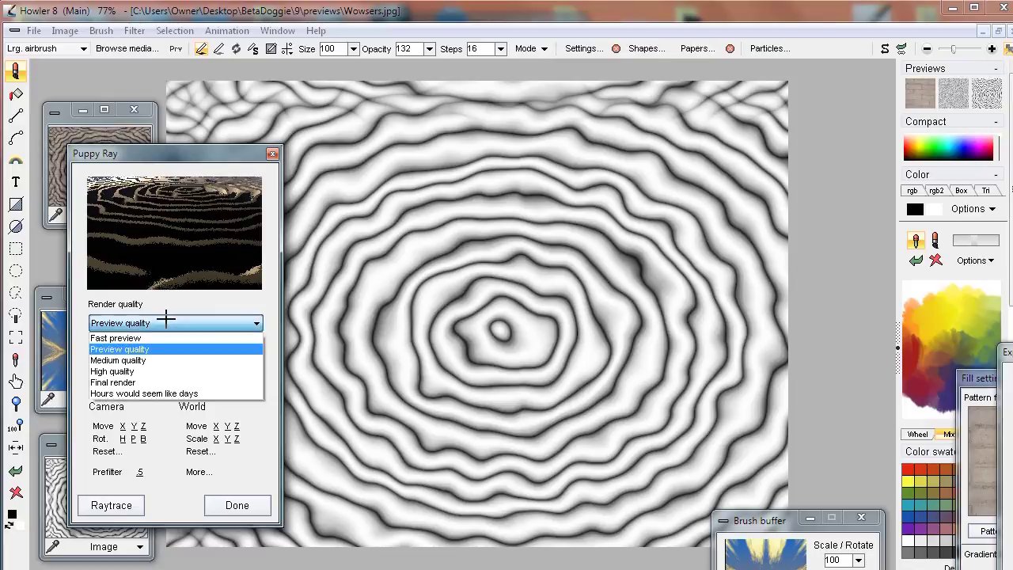
{"action": "left_click", "coordinate": [154, 371]}
{"action": "left_click", "coordinate": [160, 322]}
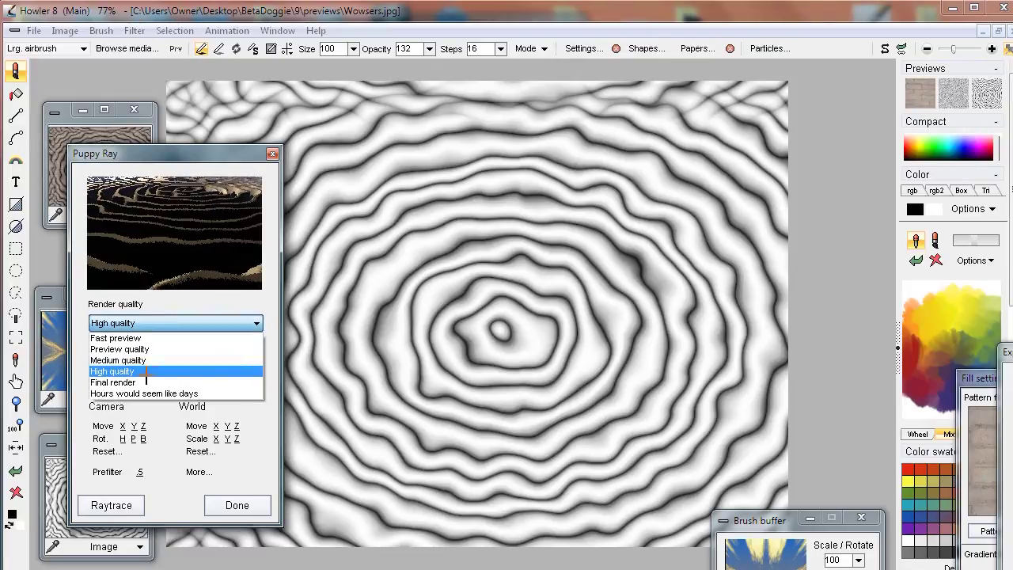
{"action": "left_click", "coordinate": [136, 338]}
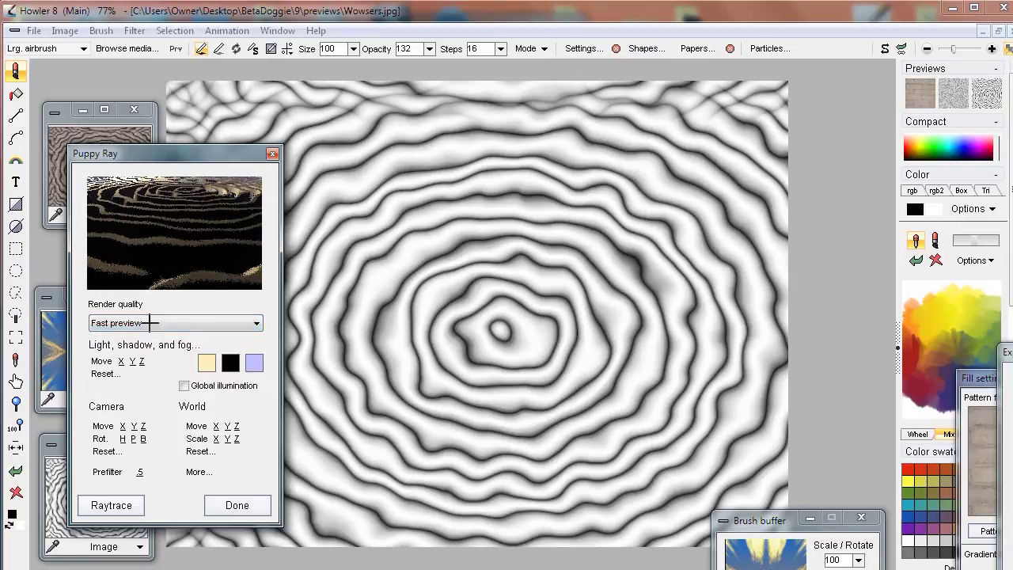
{"action": "left_click", "coordinate": [197, 472]}
{"action": "left_click", "coordinate": [198, 472]}
Step: Position the camera at about x -1.39, y 2.55, z 1.13, and rotate it to about 19.2 pitch and -10.3 bank
{"action": "mouse_move", "coordinate": [129, 426]}
{"action": "left_mouse_down"}
{"action": "mouse_move", "coordinate": [14, 437]}
{"action": "mouse_move", "coordinate": [93, 442]}
{"action": "mouse_move", "coordinate": [123, 431]}
{"action": "left_mouse_up"}
{"action": "left_click_drag", "start_coordinate": [185, 159], "coordinate": [656, 184]}
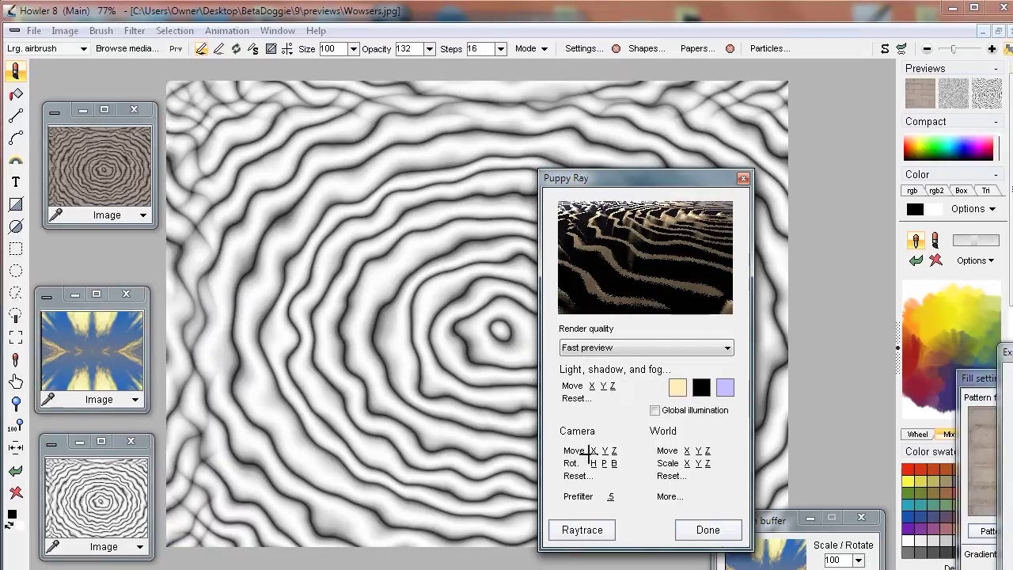
{"action": "left_click_drag", "start_coordinate": [593, 450], "coordinate": [534, 453]}
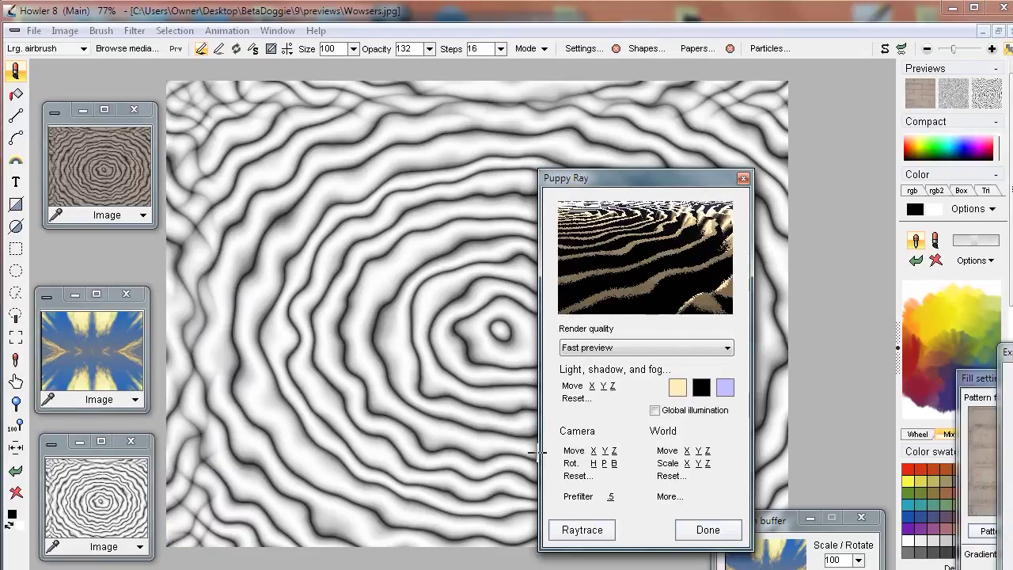
{"action": "left_click_drag", "start_coordinate": [604, 449], "coordinate": [539, 450]}
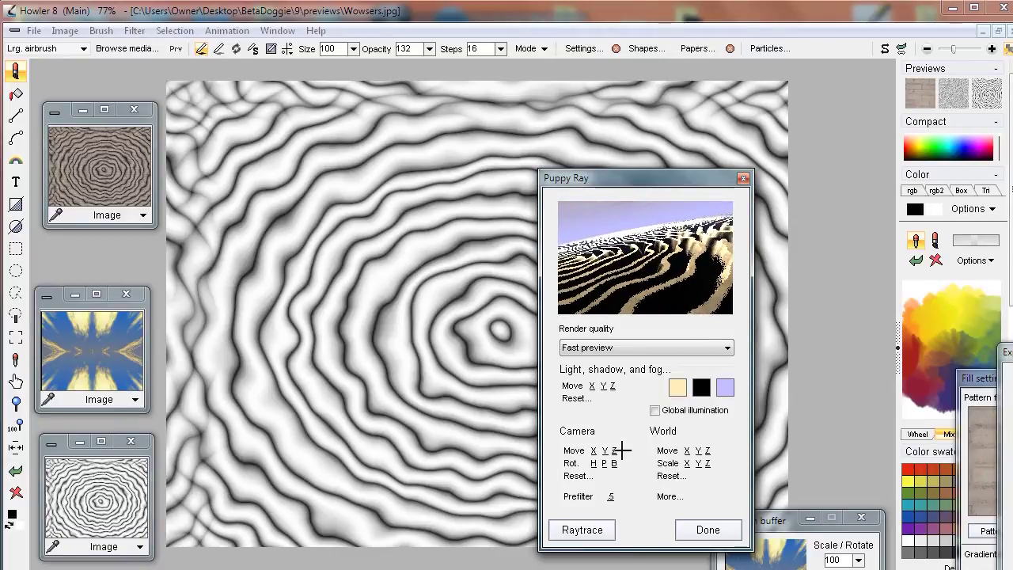
{"action": "left_click_drag", "start_coordinate": [614, 450], "coordinate": [659, 437]}
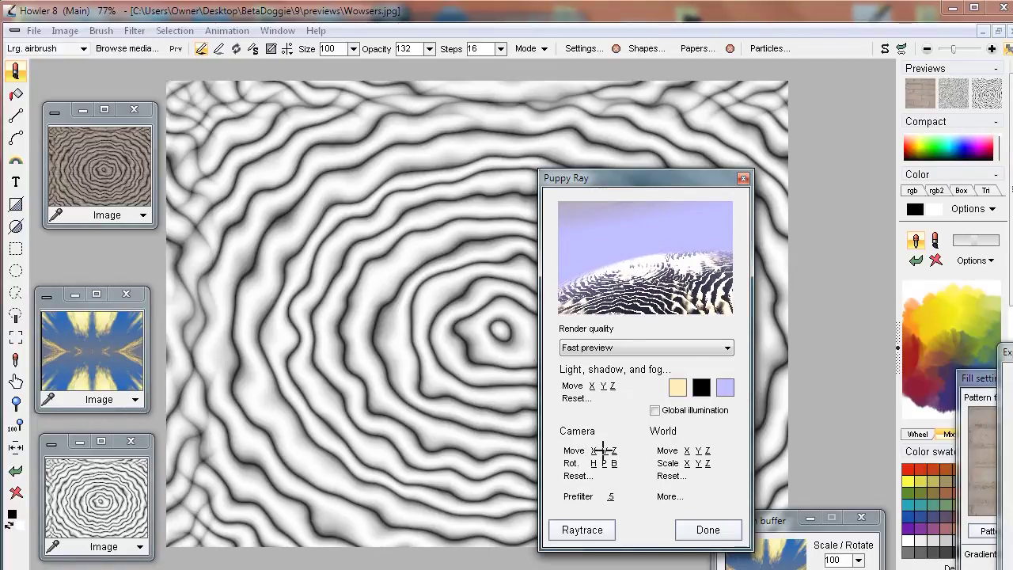
{"action": "left_click_drag", "start_coordinate": [605, 436], "coordinate": [754, 470]}
{"action": "left_click_drag", "start_coordinate": [626, 185], "coordinate": [427, 157]}
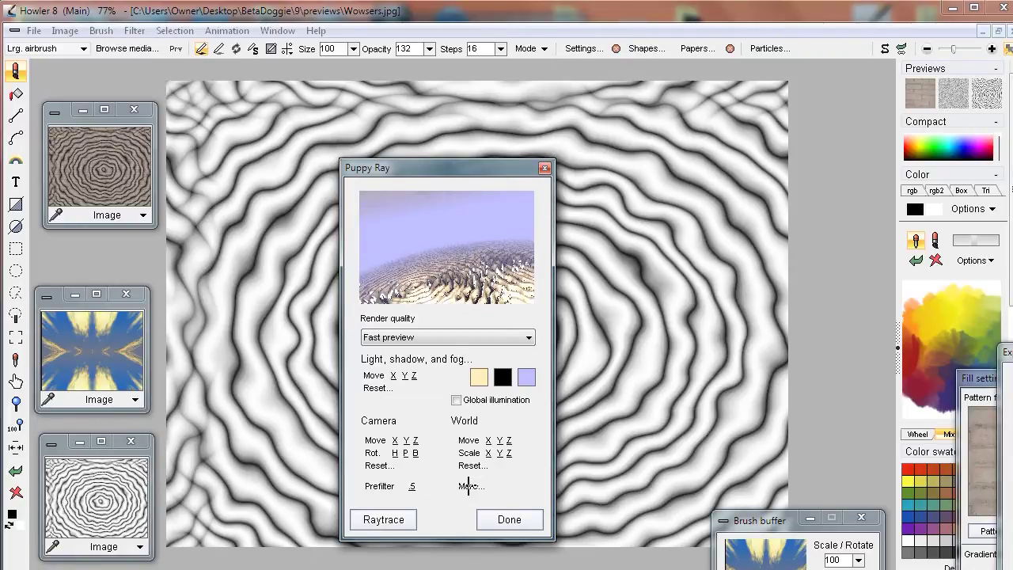
Step: Expand the Puppy Ray settings and set the renderer's world size to 9
{"action": "left_click", "coordinate": [468, 486]}
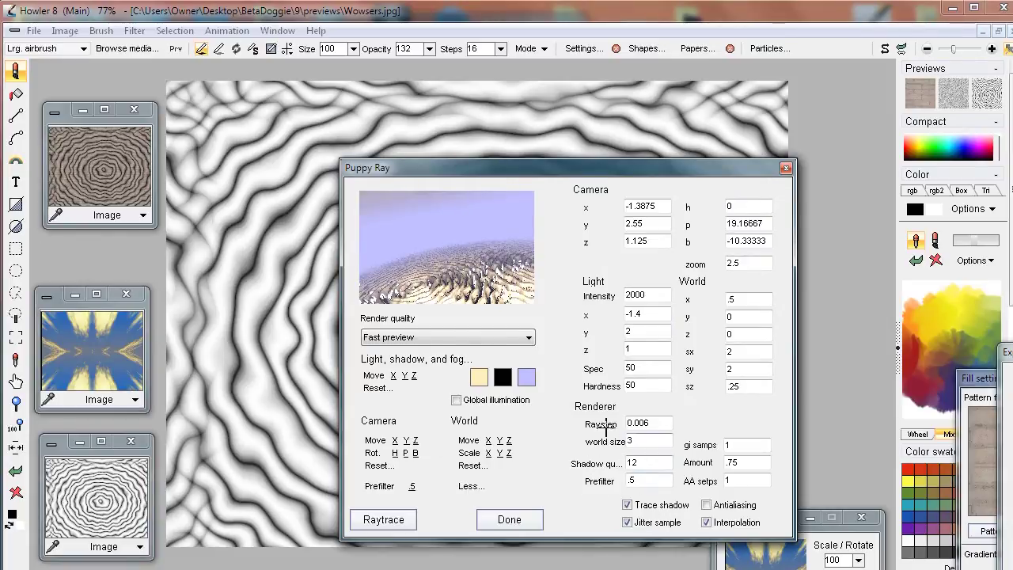
{"action": "double_click", "coordinate": [648, 440]}
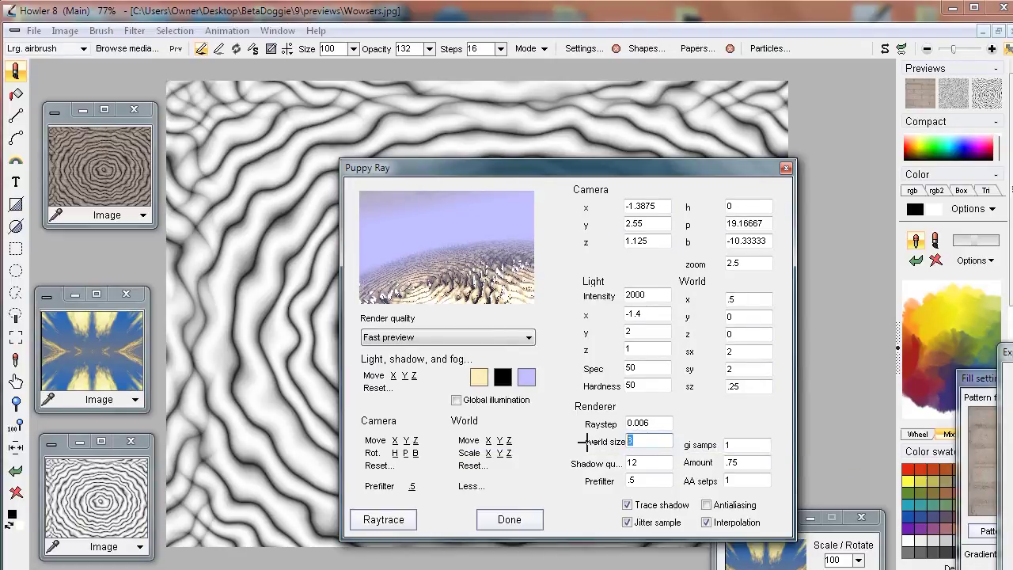
{"action": "type", "text": "9"}
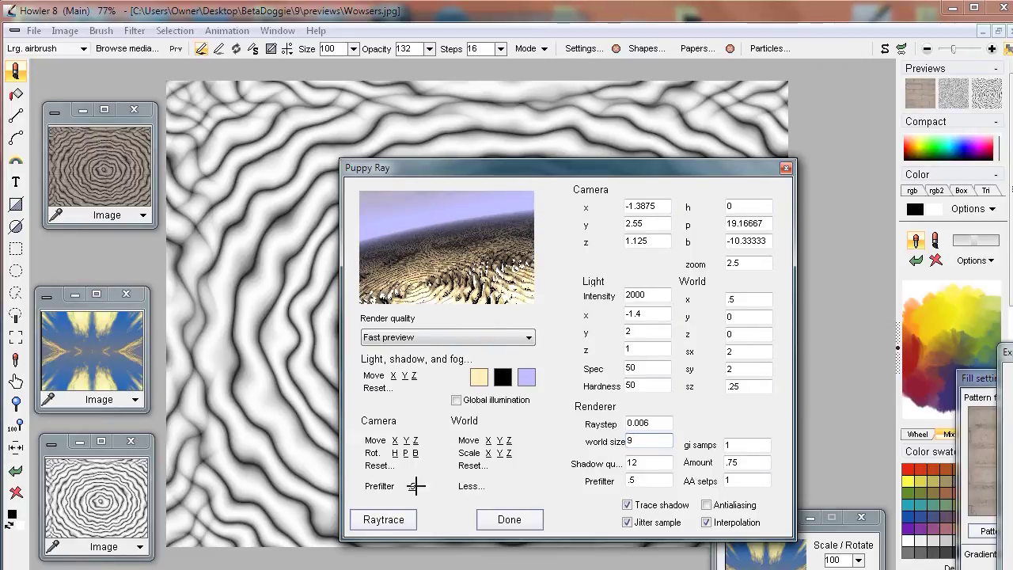
Step: Try camera zoom values of 2 and 1, and set the camera zoom to 6
{"action": "double_click", "coordinate": [746, 261]}
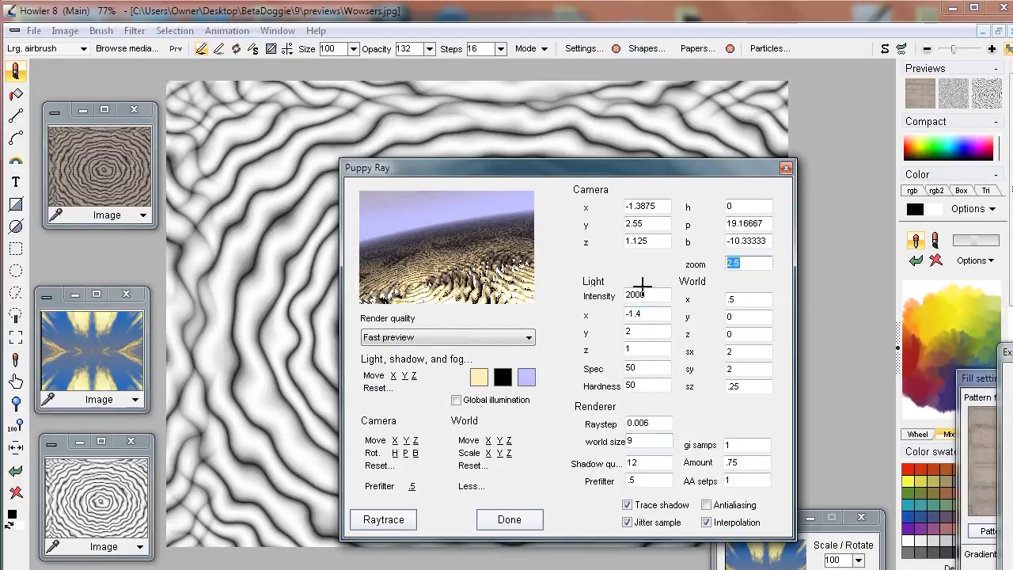
{"action": "type", "text": "2"}
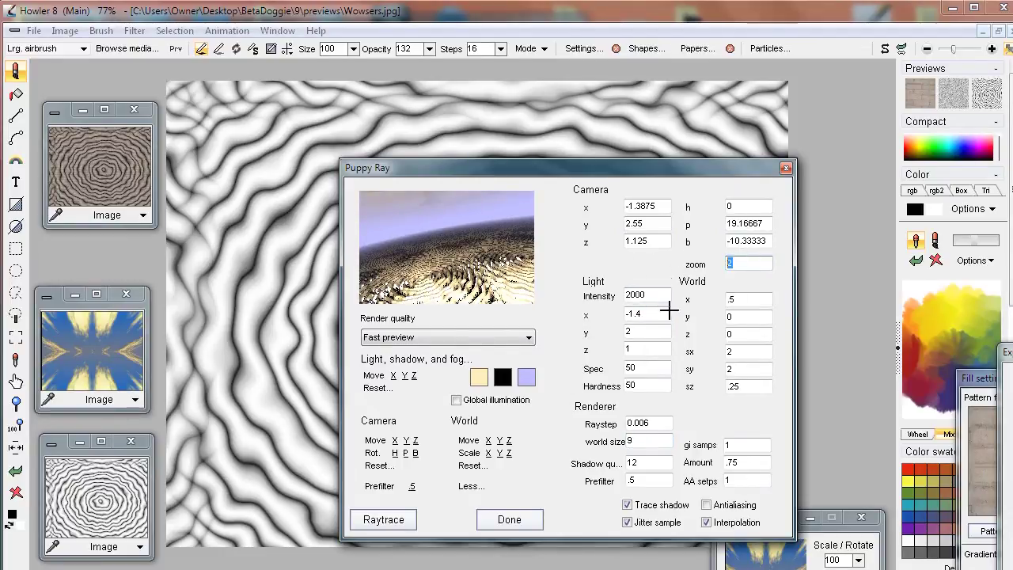
{"action": "key", "text": "BackSpace"}
{"action": "type", "text": "1"}
{"action": "double_click", "coordinate": [743, 264]}
{"action": "type", "text": "6"}
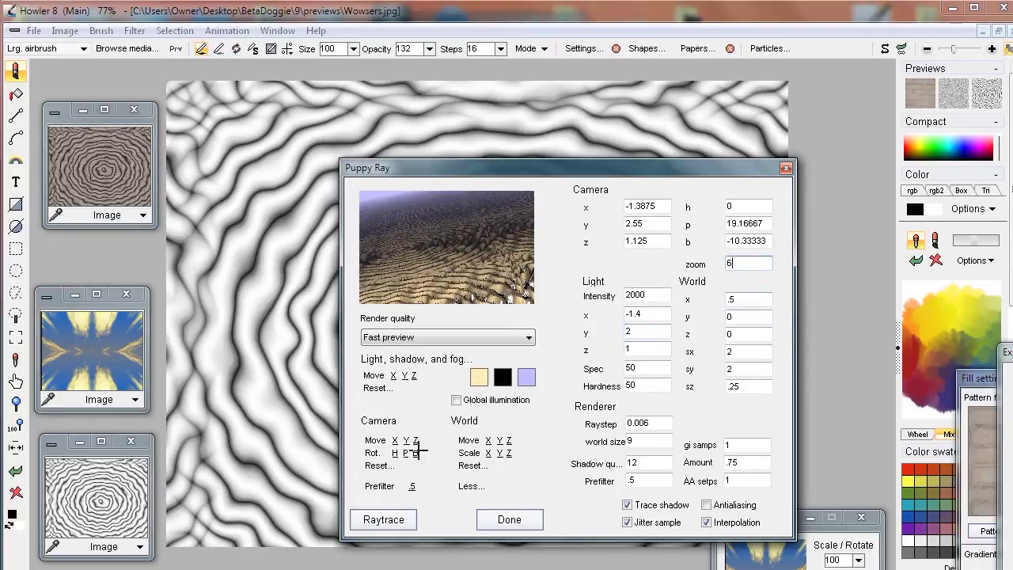
Step: Rotate the camera to about 15.3 pitch and -16.5 bank, and set the render quality to High quality
{"action": "left_click_drag", "start_coordinate": [417, 451], "coordinate": [387, 457]}
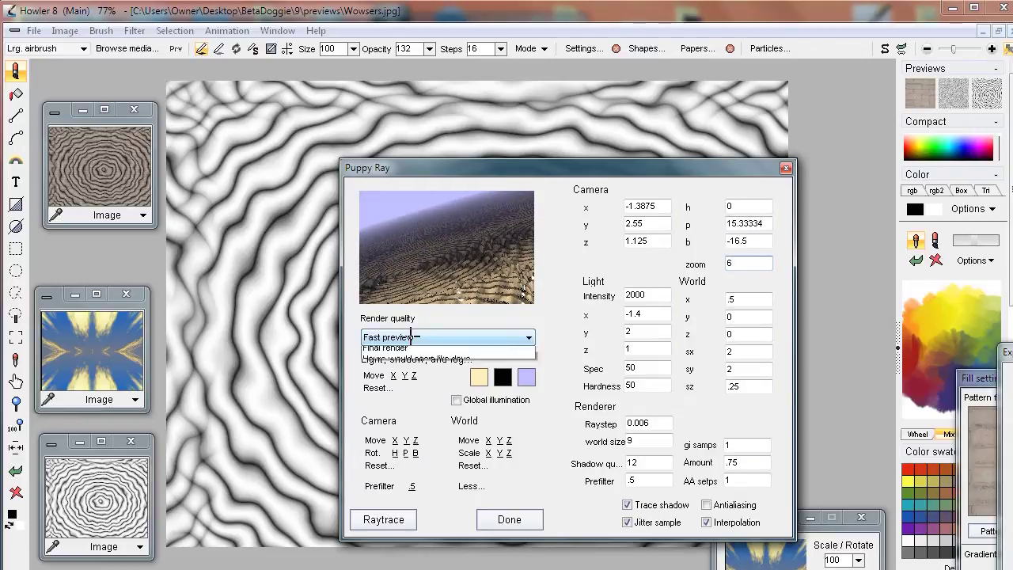
{"action": "left_click", "coordinate": [412, 336]}
{"action": "left_click", "coordinate": [417, 386]}
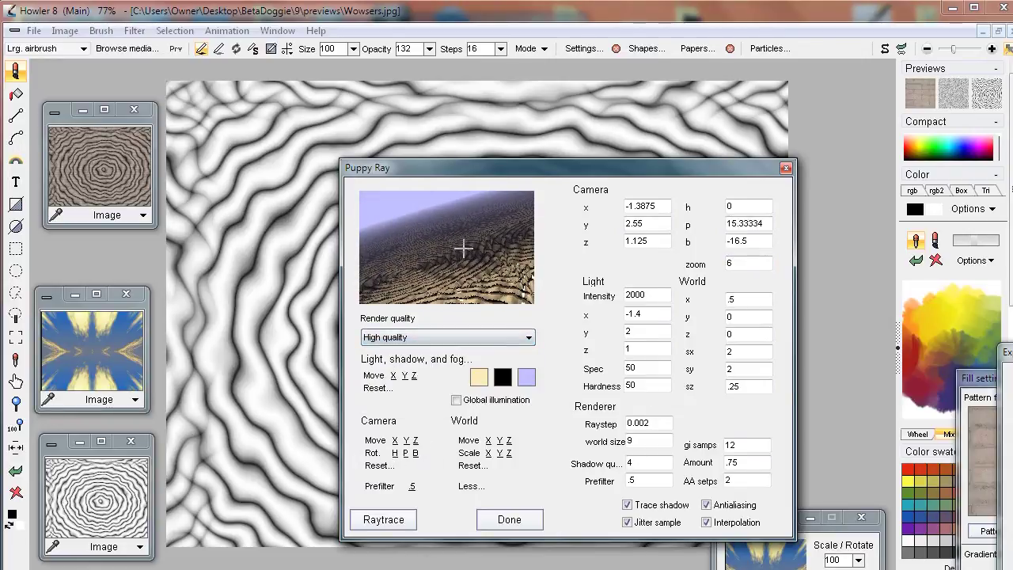
Step: Raytrace the terrain at the current high-quality settings and move the Puppy Ray dialog aside to inspect the image
{"action": "left_click_drag", "start_coordinate": [498, 165], "coordinate": [697, 193]}
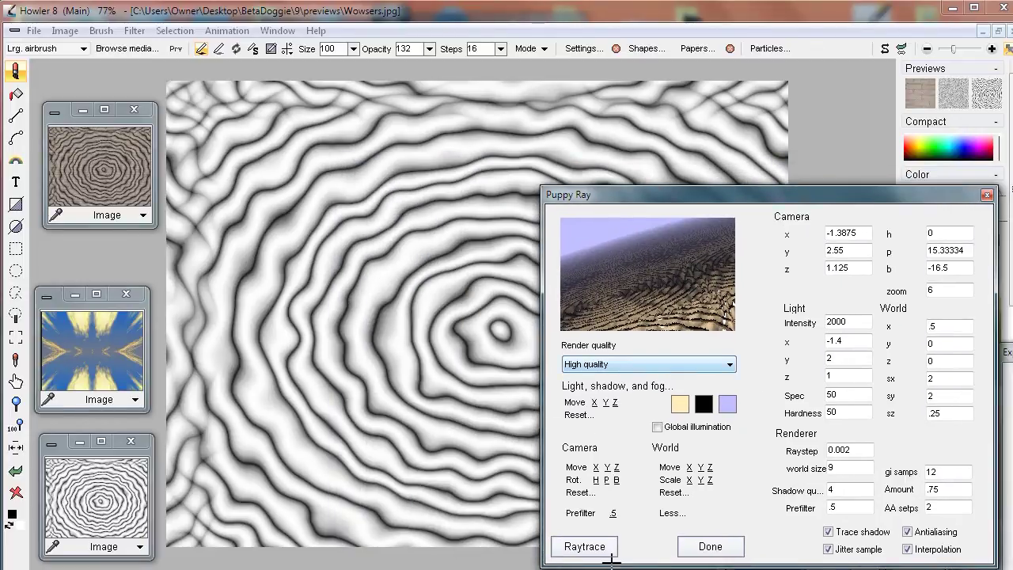
{"action": "left_click", "coordinate": [576, 546]}
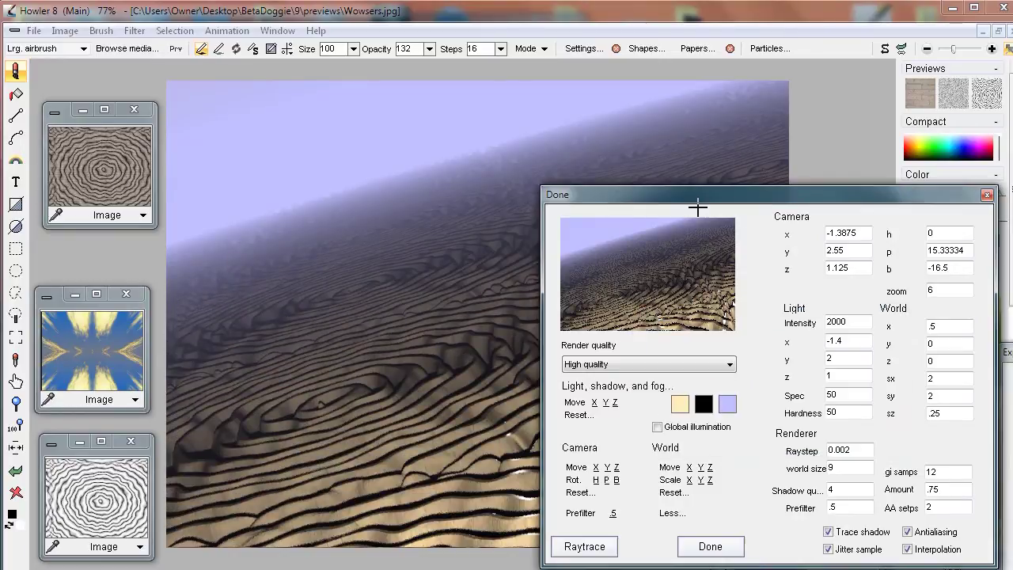
{"action": "left_click_drag", "start_coordinate": [704, 195], "coordinate": [224, 184]}
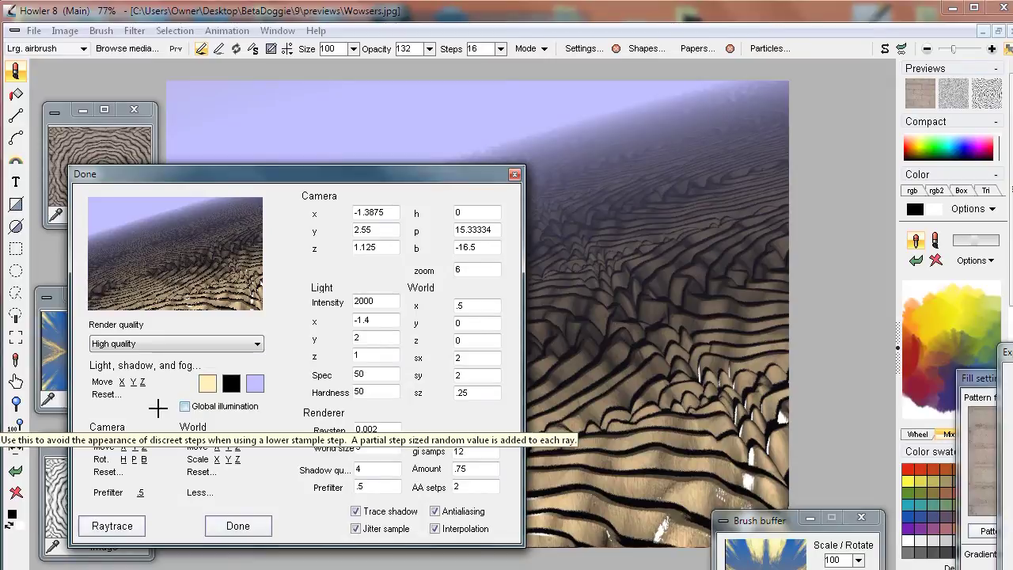
Step: Enable global illumination and move the light to about x -1.775, y 8.3, z 1.15
{"action": "left_click", "coordinate": [185, 406]}
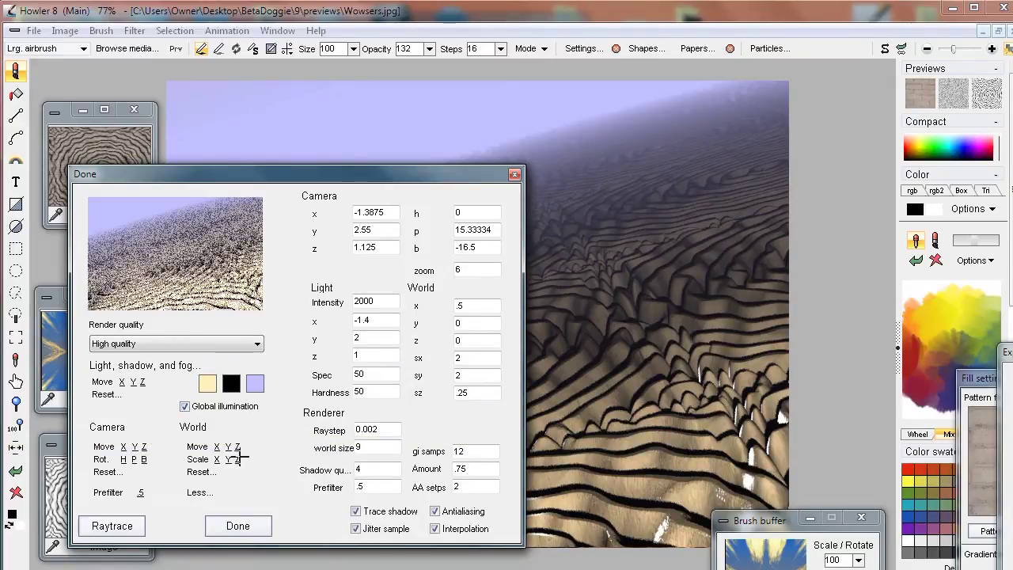
{"action": "mouse_move", "coordinate": [131, 381]}
{"action": "left_mouse_down"}
{"action": "mouse_move", "coordinate": [278, 385]}
{"action": "mouse_move", "coordinate": [153, 393]}
{"action": "mouse_move", "coordinate": [194, 385]}
{"action": "mouse_move", "coordinate": [135, 407]}
{"action": "mouse_move", "coordinate": [207, 388]}
{"action": "mouse_move", "coordinate": [147, 398]}
{"action": "mouse_move", "coordinate": [132, 382]}
{"action": "mouse_move", "coordinate": [99, 386]}
{"action": "mouse_move", "coordinate": [123, 384]}
{"action": "mouse_move", "coordinate": [116, 395]}
{"action": "mouse_move", "coordinate": [174, 377]}
{"action": "mouse_move", "coordinate": [98, 384]}
{"action": "mouse_move", "coordinate": [121, 386]}
{"action": "left_mouse_up"}
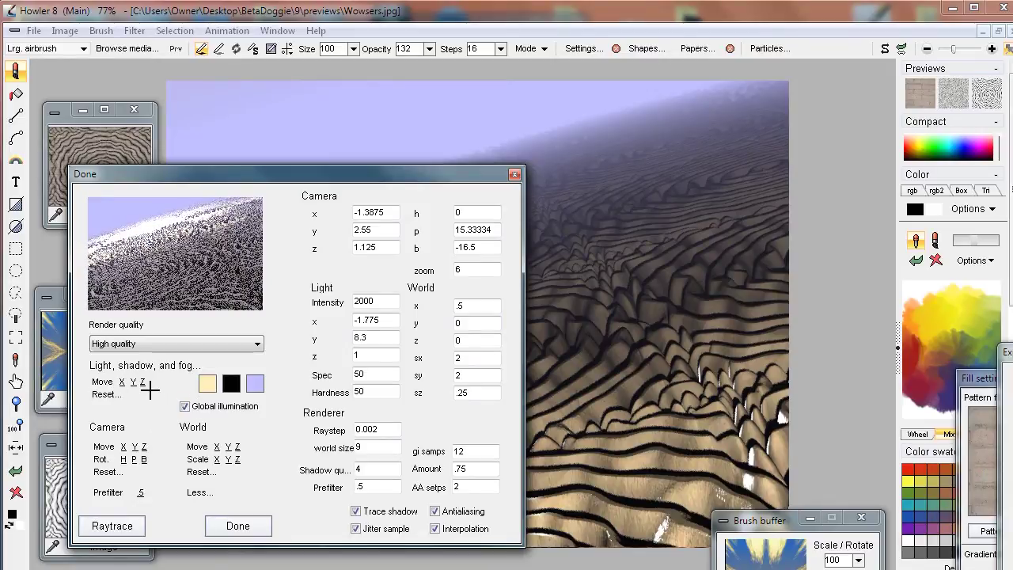
{"action": "mouse_move", "coordinate": [144, 382]}
{"action": "left_mouse_down"}
{"action": "mouse_move", "coordinate": [166, 380]}
{"action": "mouse_move", "coordinate": [120, 391]}
{"action": "mouse_move", "coordinate": [147, 388]}
{"action": "left_mouse_up"}
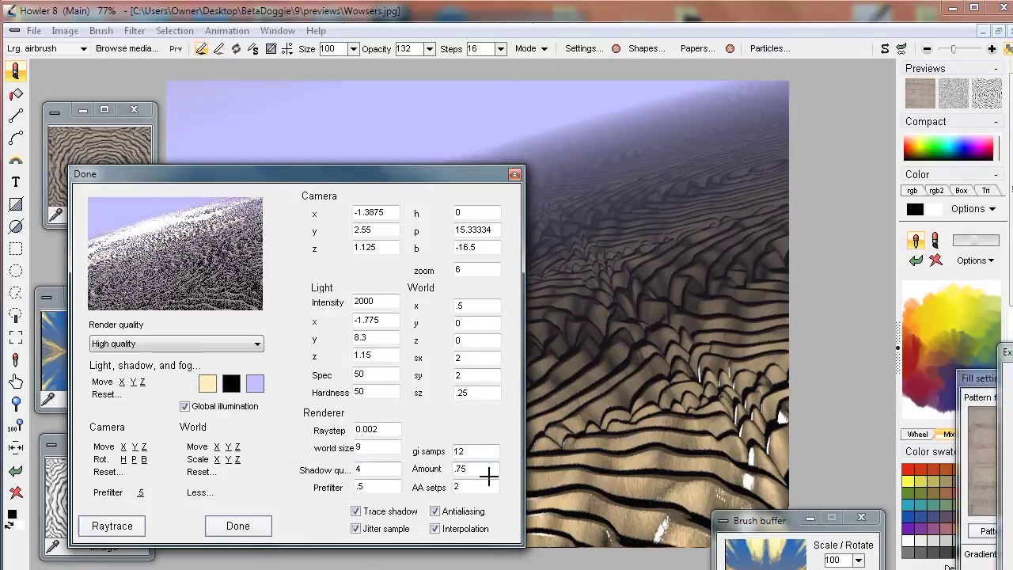
Step: Set the global illumination amount to 0.4 and the camera zoom to 5
{"action": "left_click_drag", "start_coordinate": [468, 468], "coordinate": [426, 468]}
{"action": "type", "text": "0.4"}
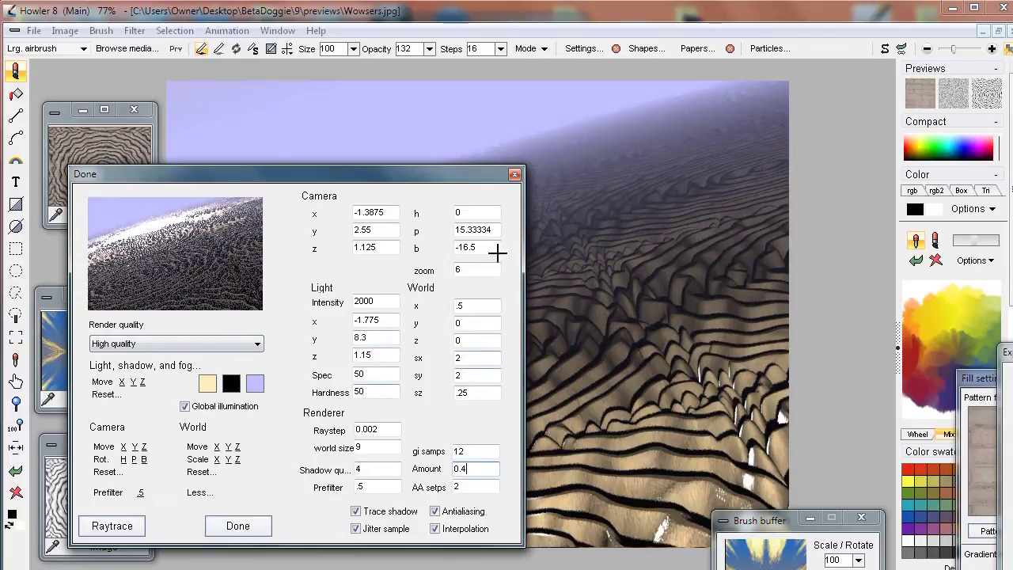
{"action": "left_click", "coordinate": [471, 270]}
{"action": "double_click", "coordinate": [472, 270]}
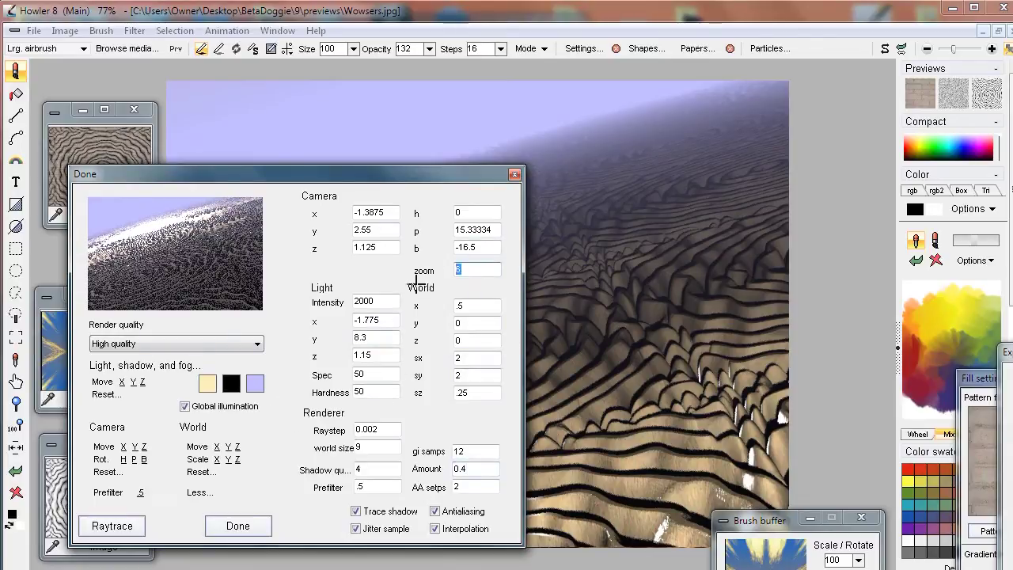
{"action": "type", "text": "5"}
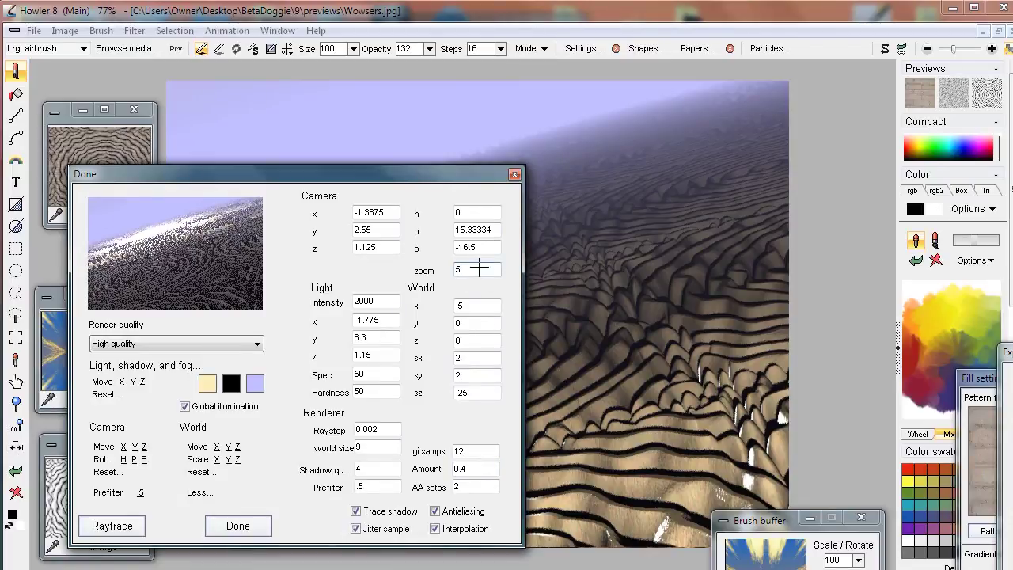
Step: Change the shadow colour to a dark grey and raytrace the terrain
{"action": "left_click", "coordinate": [232, 382]}
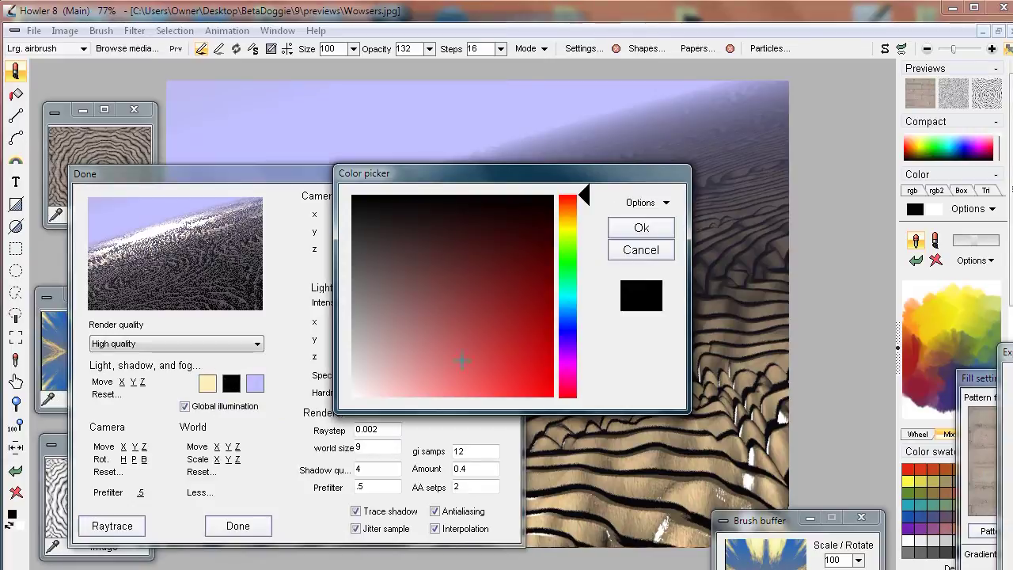
{"action": "left_click_drag", "start_coordinate": [369, 274], "coordinate": [363, 248]}
{"action": "left_click", "coordinate": [664, 228]}
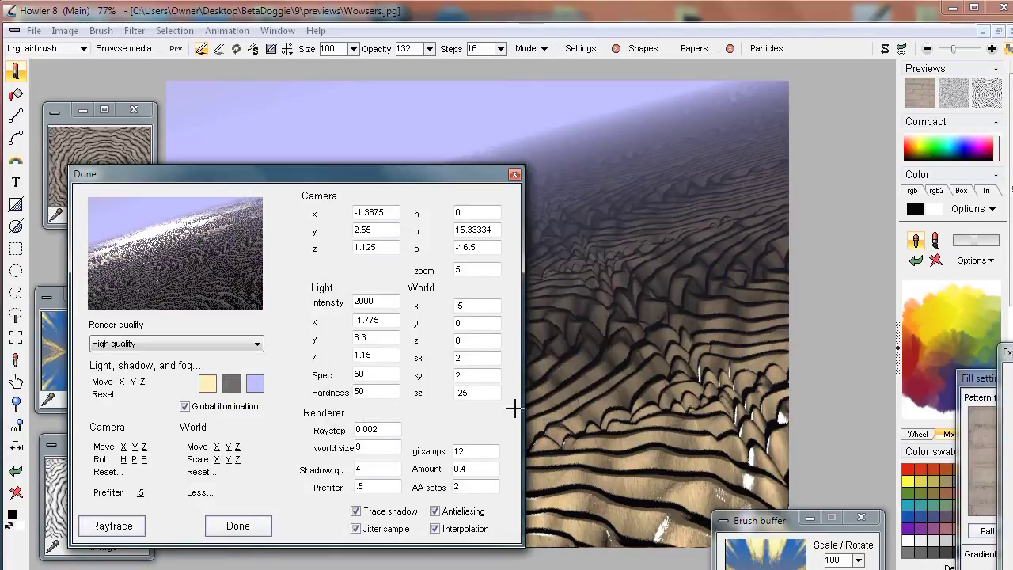
{"action": "left_click", "coordinate": [123, 525]}
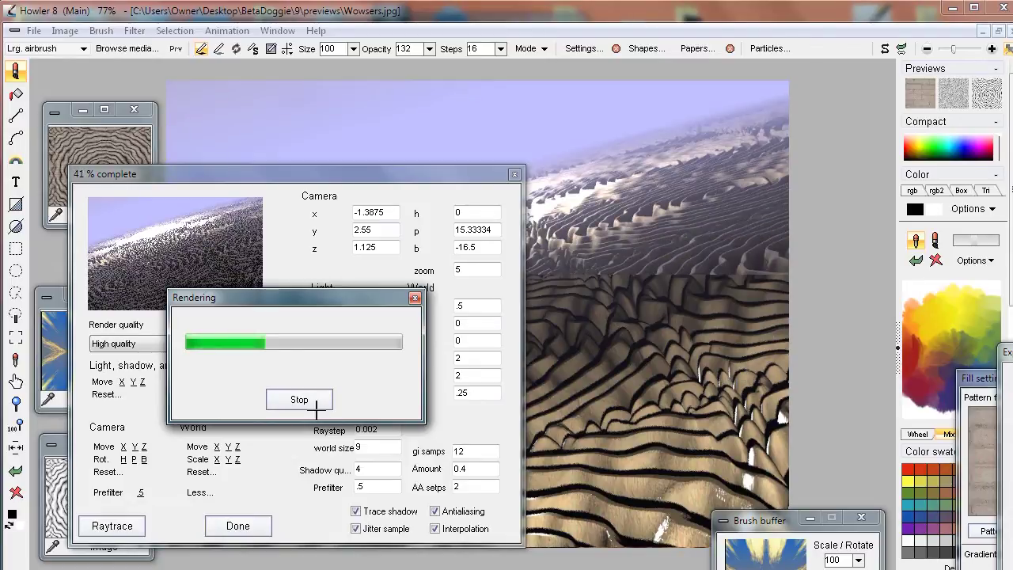
Step: Examine the CPU usage history in Windows Task Manager during the render, and minimize it again
{"action": "key", "text": "ctrl+shift+Escape"}
{"action": "left_click", "coordinate": [158, 66]}
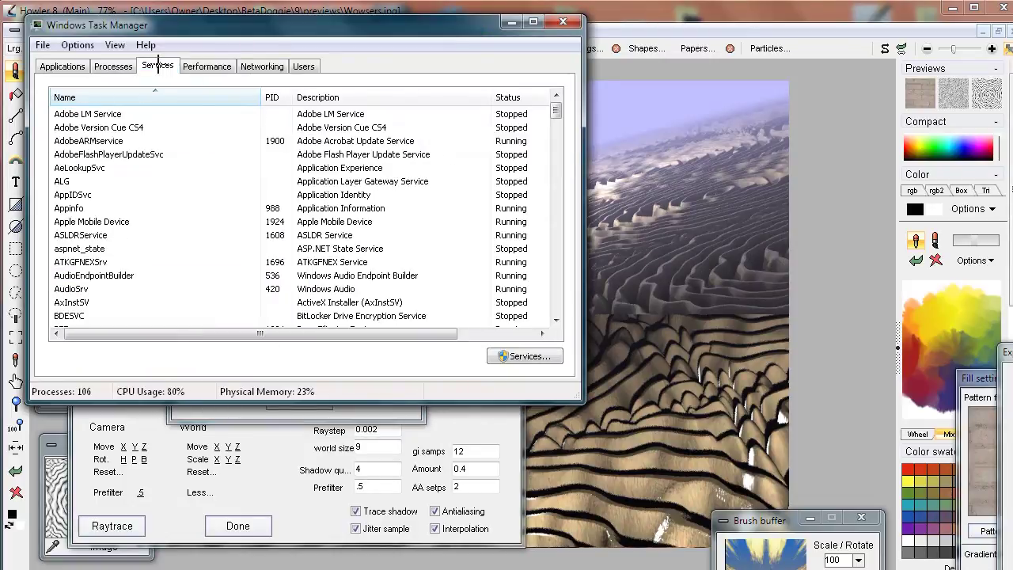
{"action": "left_click", "coordinate": [206, 65]}
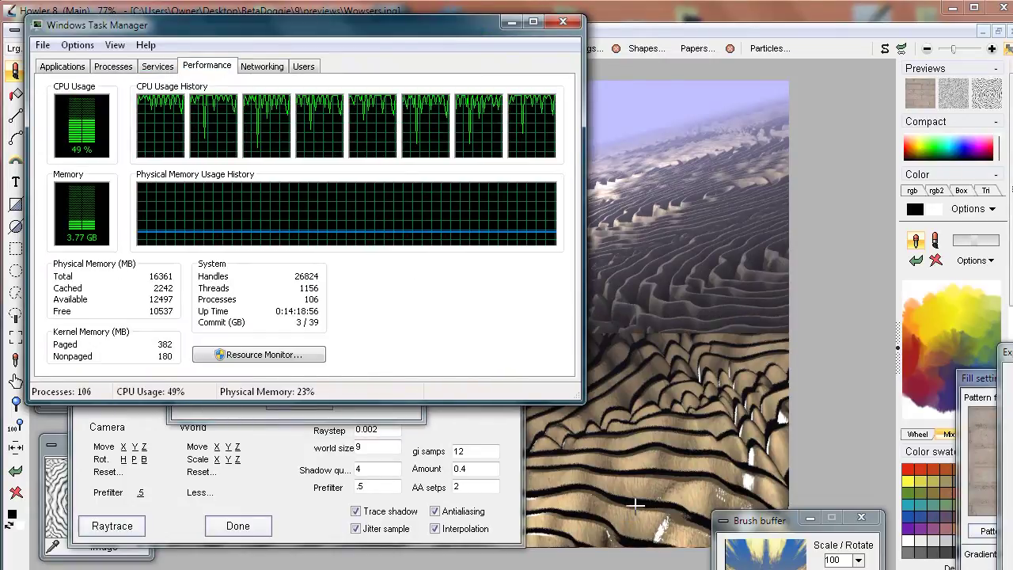
{"action": "left_click_drag", "start_coordinate": [583, 402], "coordinate": [877, 546]}
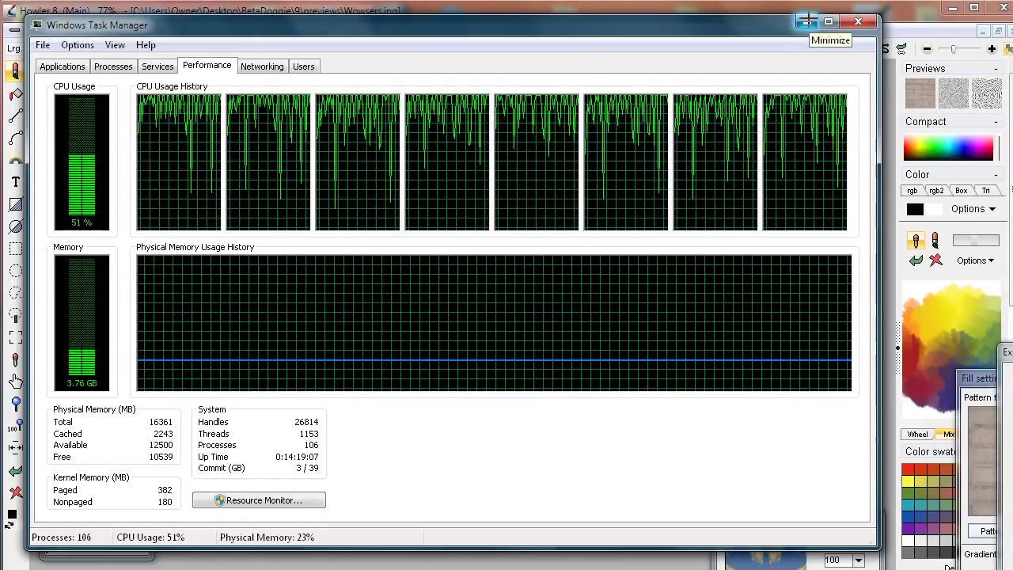
{"action": "left_click", "coordinate": [806, 22]}
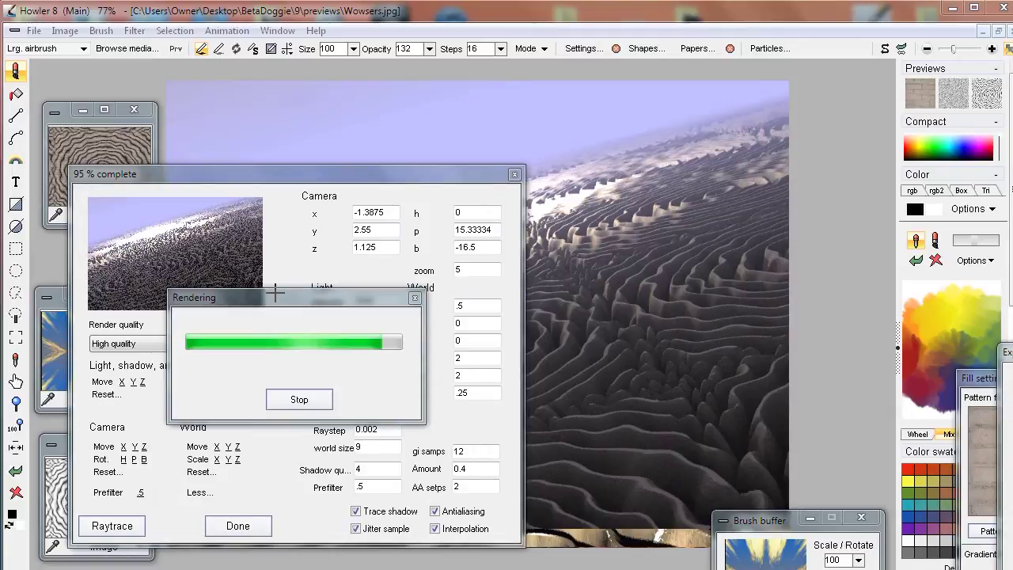
Step: Inspect the full rendered image, and change the light colour to a muted reddish brown
{"action": "left_click_drag", "start_coordinate": [179, 171], "coordinate": [1012, 265]}
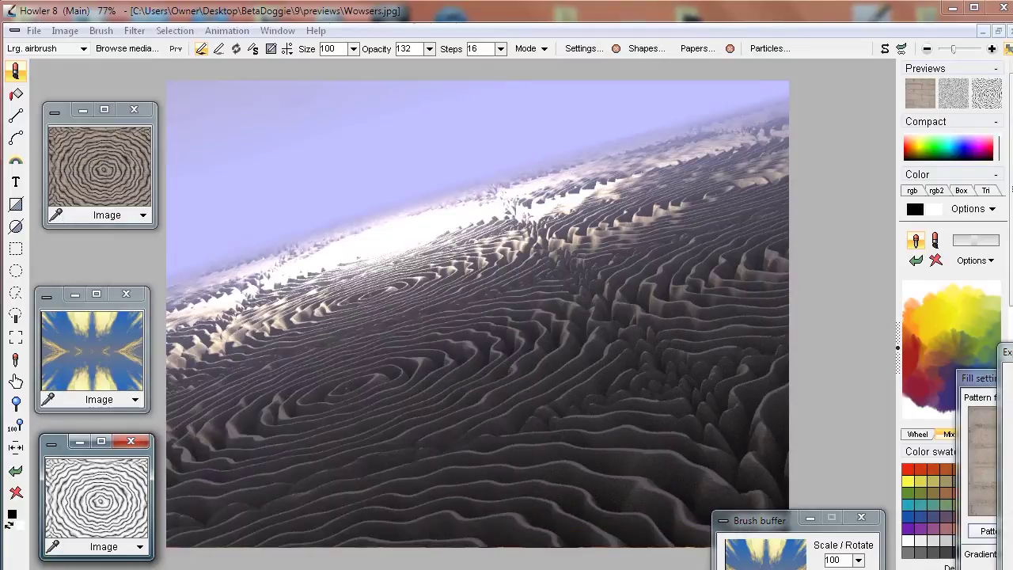
{"action": "left_click_drag", "start_coordinate": [1007, 351], "coordinate": [66, 261]}
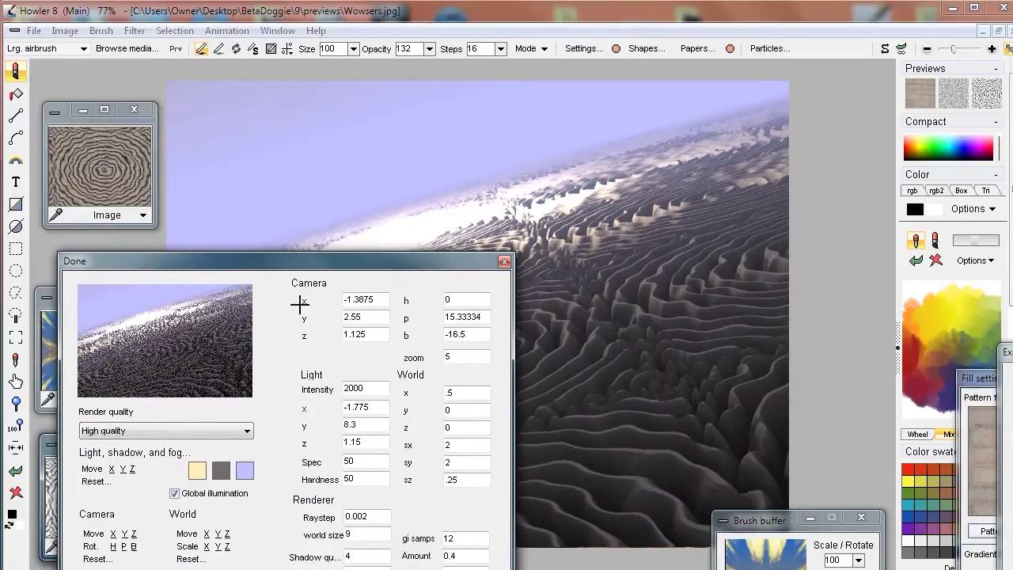
{"action": "left_click", "coordinate": [198, 469]}
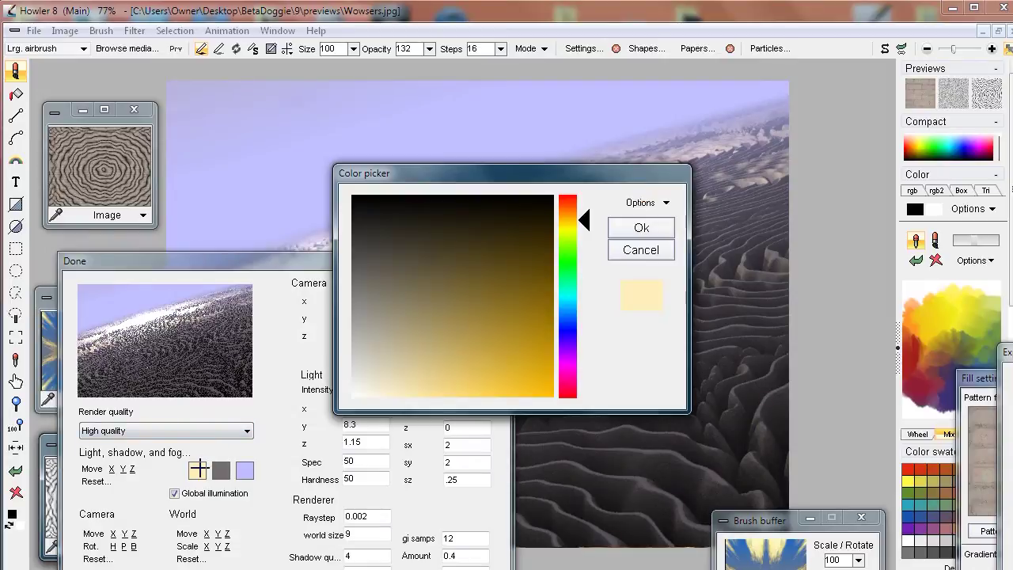
{"action": "left_click_drag", "start_coordinate": [484, 288], "coordinate": [362, 328]}
{"action": "left_click_drag", "start_coordinate": [563, 221], "coordinate": [563, 202]}
{"action": "left_click", "coordinate": [421, 319]}
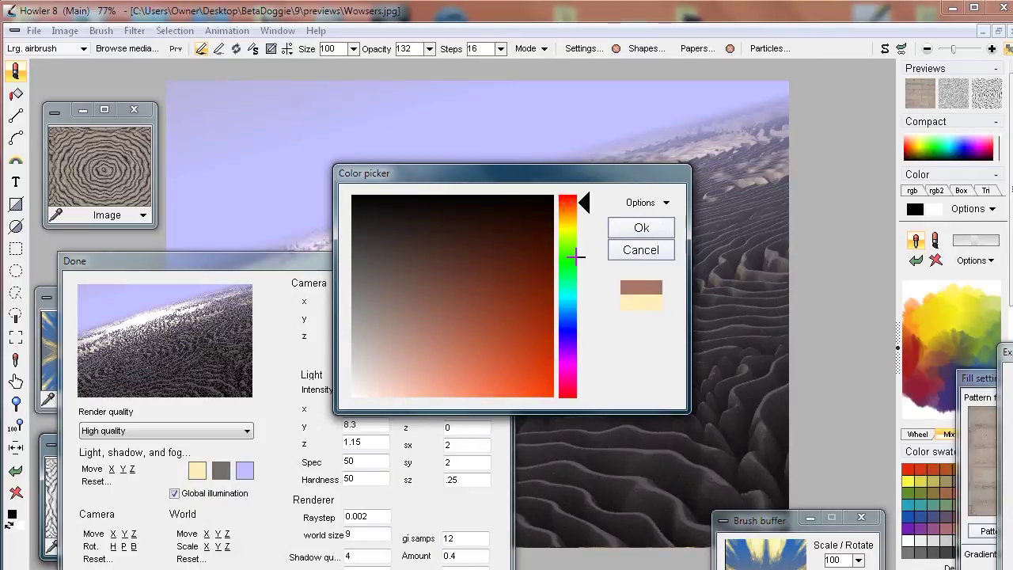
{"action": "left_click", "coordinate": [641, 227]}
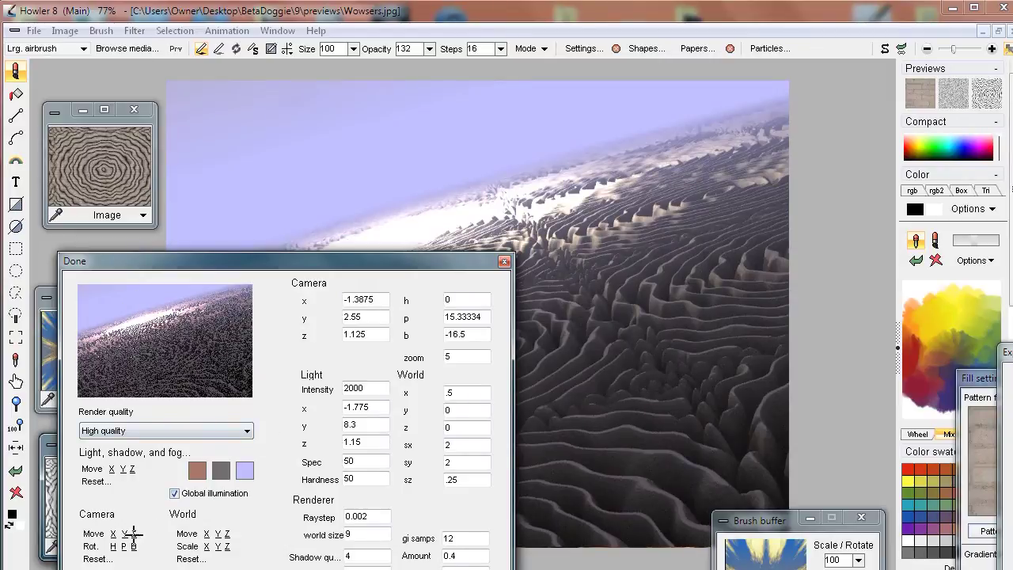
Step: Set the light intensity to 1000 and move the light to about z 1.3
{"action": "mouse_move", "coordinate": [131, 469]}
{"action": "left_mouse_down"}
{"action": "mouse_move", "coordinate": [113, 468]}
{"action": "mouse_move", "coordinate": [132, 469]}
{"action": "left_mouse_up"}
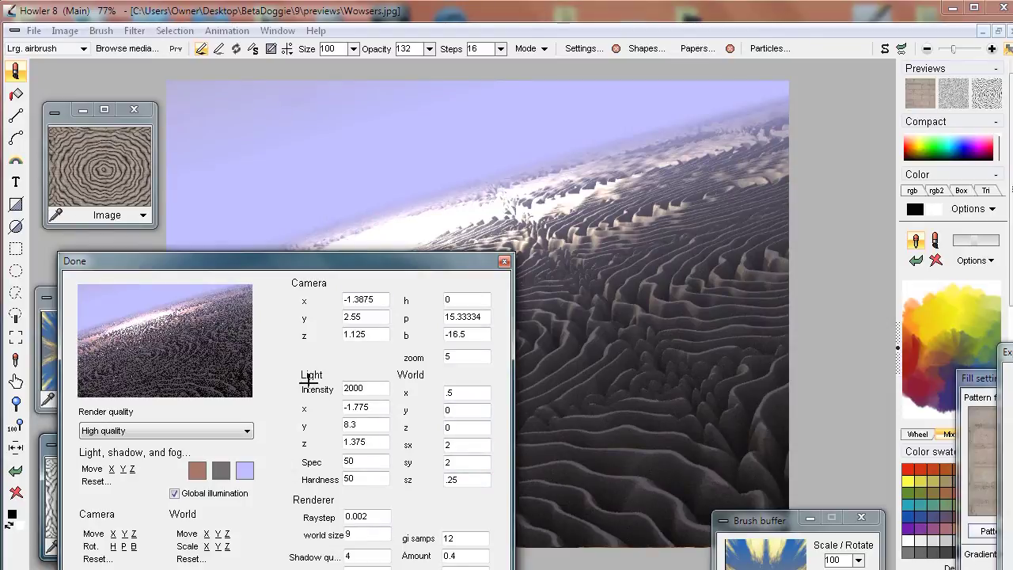
{"action": "left_click_drag", "start_coordinate": [348, 385], "coordinate": [331, 388]}
{"action": "type", "text": "1"}
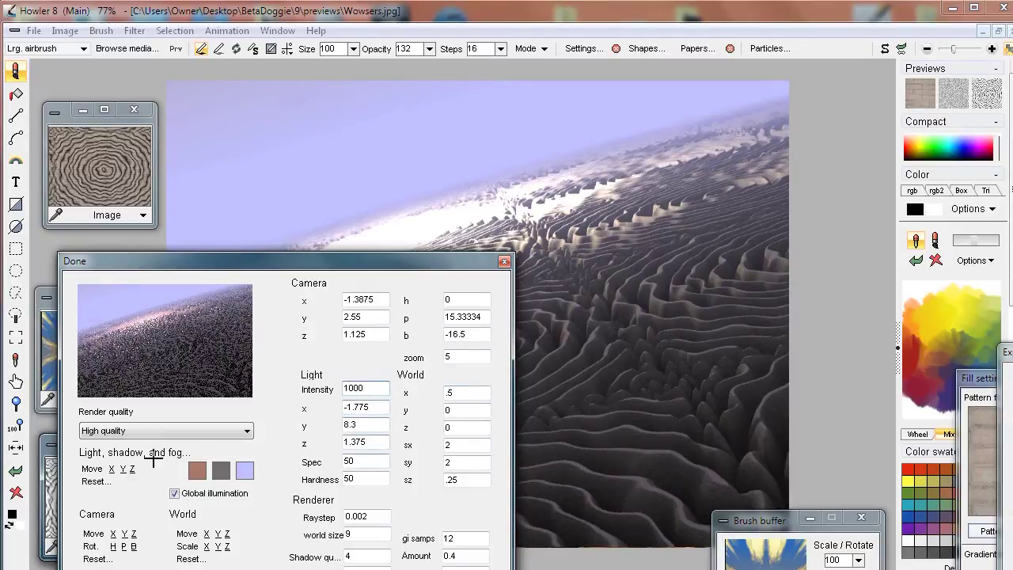
{"action": "mouse_move", "coordinate": [133, 469]}
{"action": "left_mouse_down"}
{"action": "mouse_move", "coordinate": [164, 471]}
{"action": "mouse_move", "coordinate": [120, 473]}
{"action": "mouse_move", "coordinate": [150, 474]}
{"action": "mouse_move", "coordinate": [133, 472]}
{"action": "left_mouse_up"}
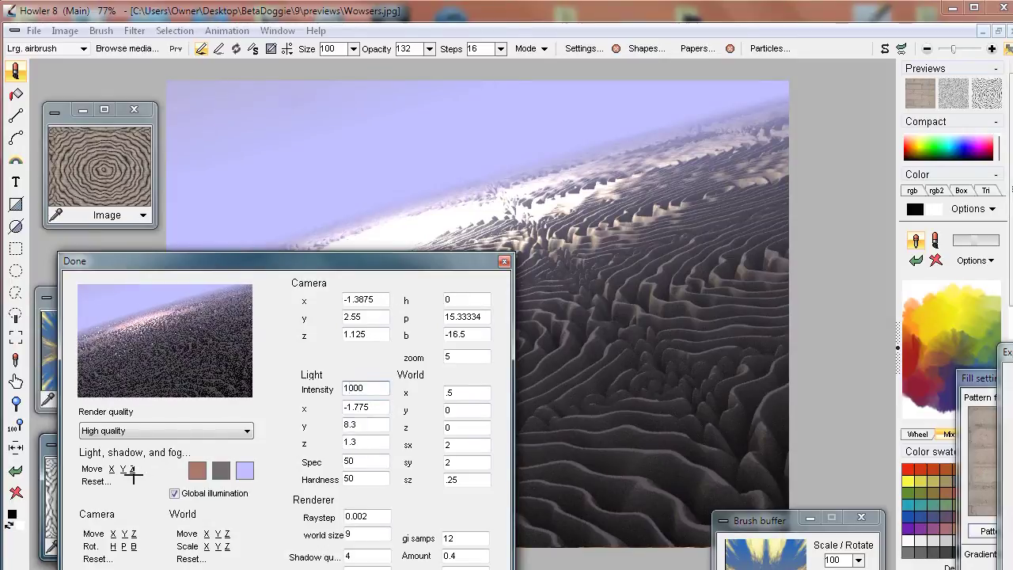
Step: Try a light hardness of 6 with Spec values of 123 and 44
{"action": "double_click", "coordinate": [348, 477]}
{"action": "type", "text": "50"}
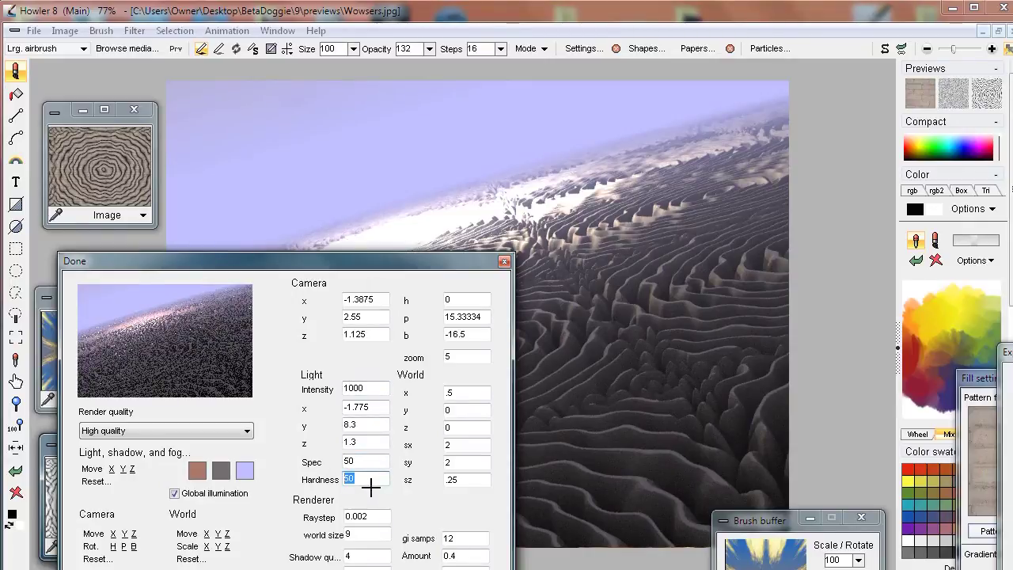
{"action": "type", "text": "6"}
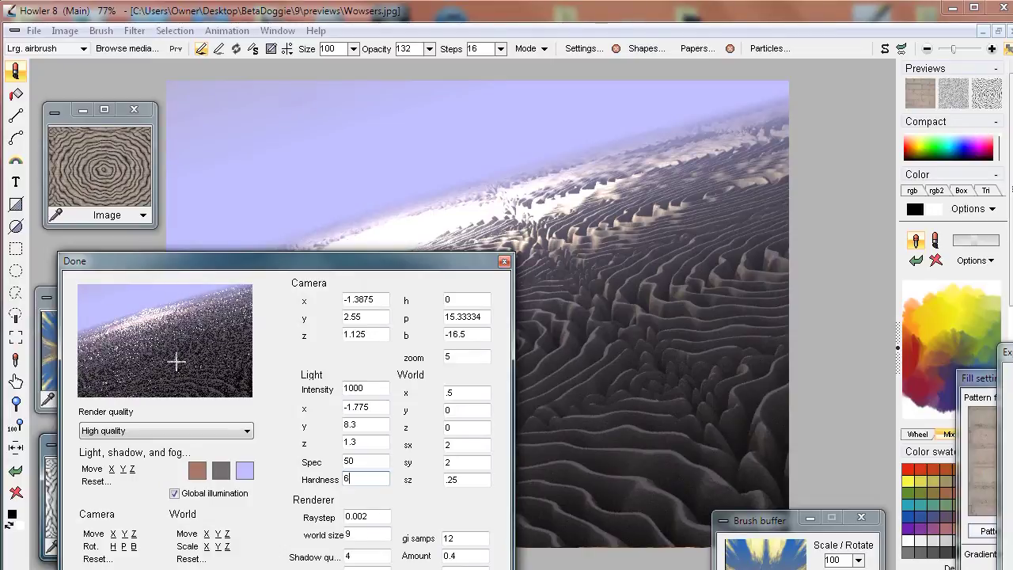
{"action": "left_click_drag", "start_coordinate": [355, 461], "coordinate": [314, 462]}
{"action": "type", "text": "123"}
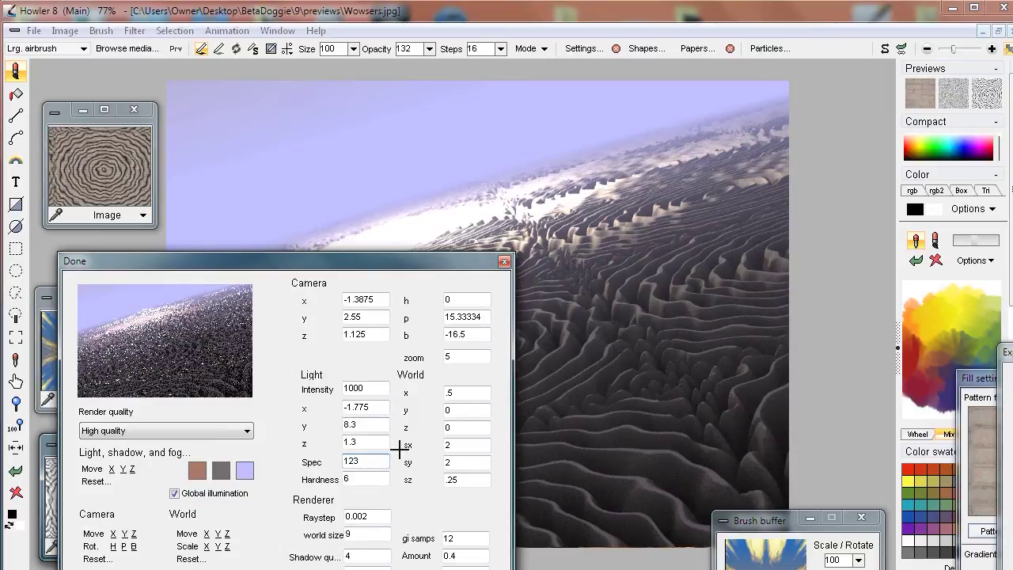
{"action": "left_click_drag", "start_coordinate": [363, 460], "coordinate": [316, 455]}
{"action": "type", "text": "44"}
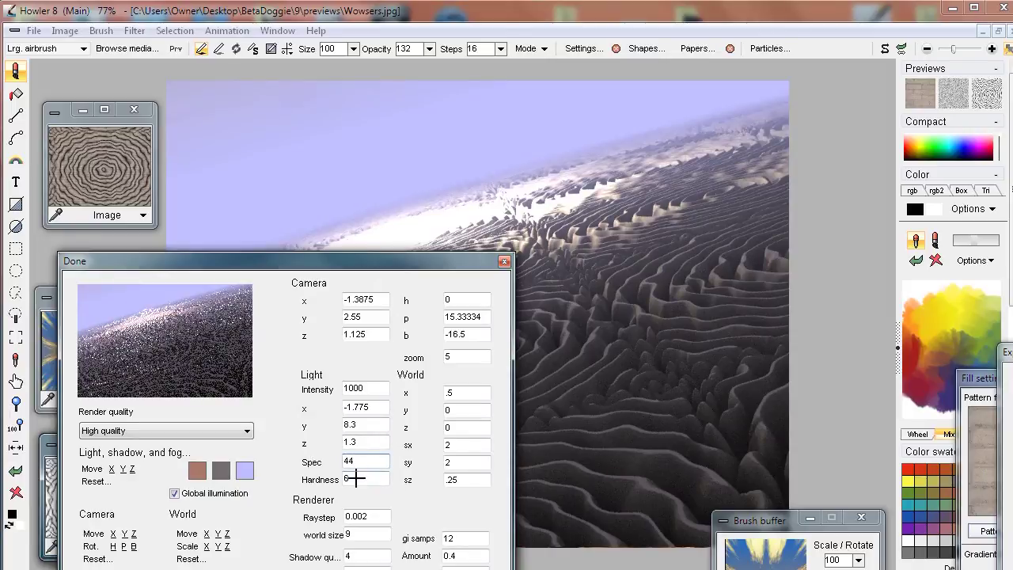
Step: Set the light's hardness to 4 and its Spec value to 33
{"action": "left_click_drag", "start_coordinate": [358, 478], "coordinate": [341, 478]}
{"action": "type", "text": "4"}
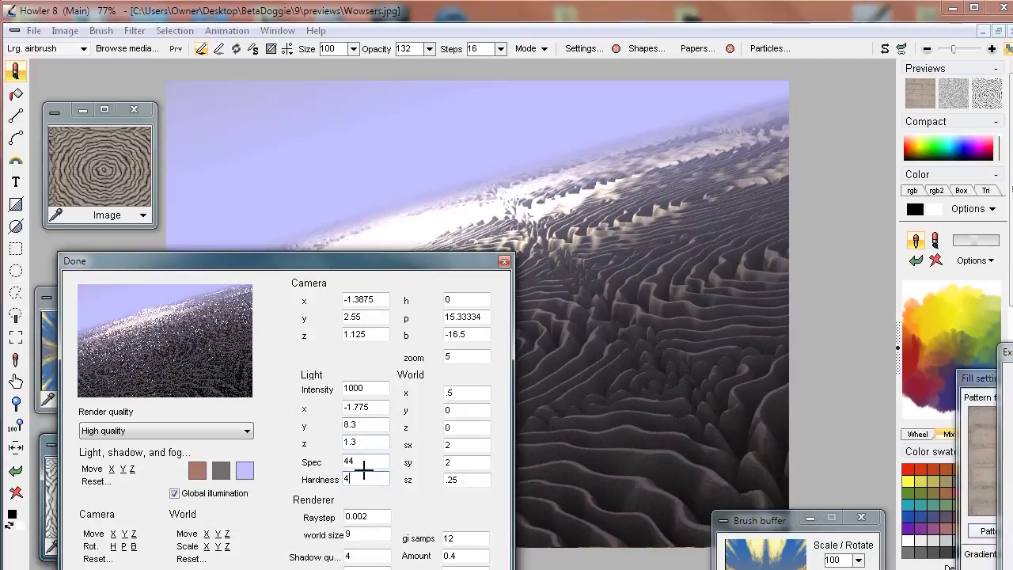
{"action": "left_click_drag", "start_coordinate": [362, 458], "coordinate": [287, 450]}
{"action": "type", "text": "33"}
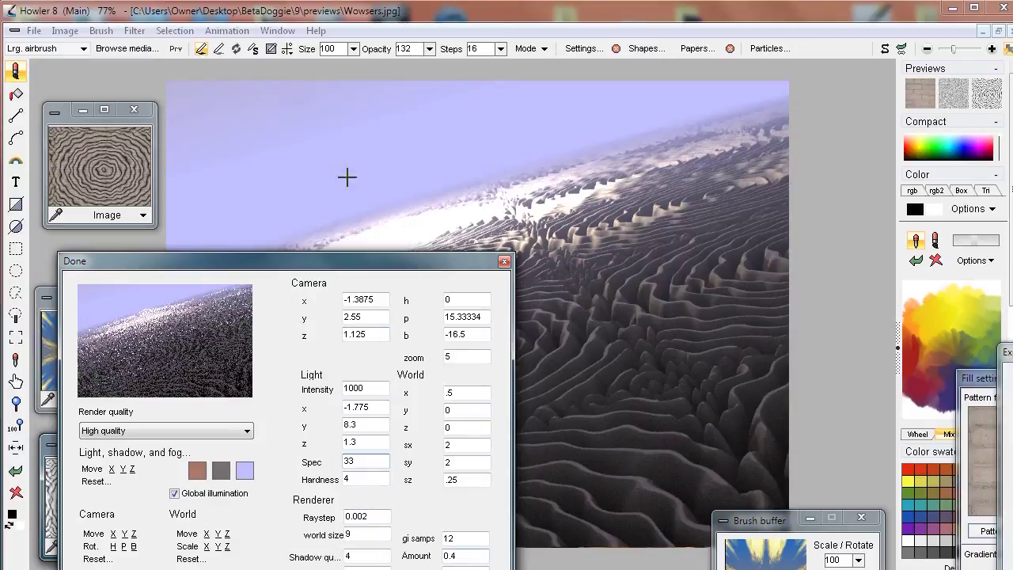
Step: Try the Fast preview and Medium quality presets to compare their renderer settings
{"action": "left_click_drag", "start_coordinate": [334, 258], "coordinate": [349, 125]}
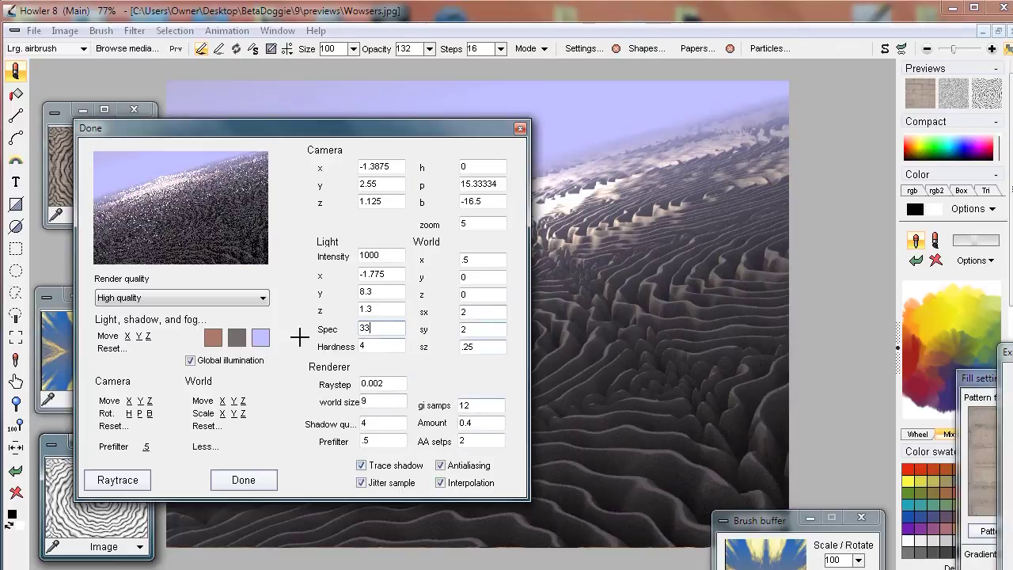
{"action": "left_click", "coordinate": [192, 295]}
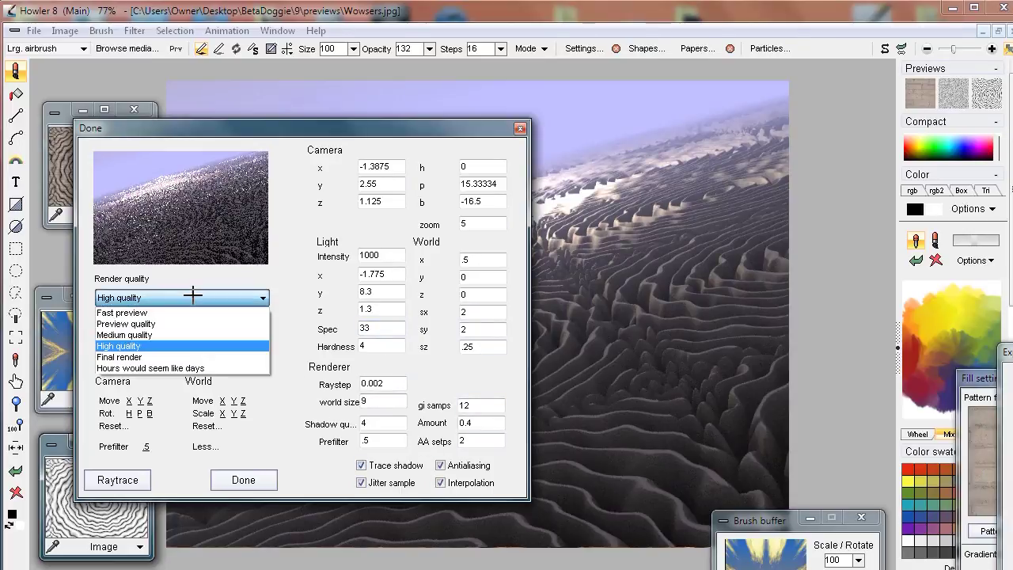
{"action": "left_click", "coordinate": [137, 311]}
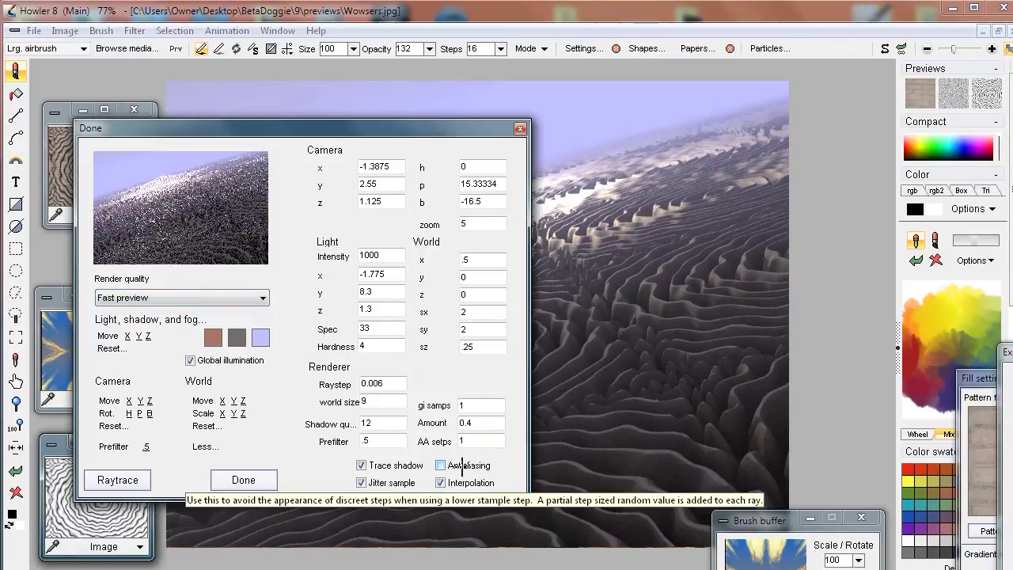
{"action": "left_click", "coordinate": [155, 298]}
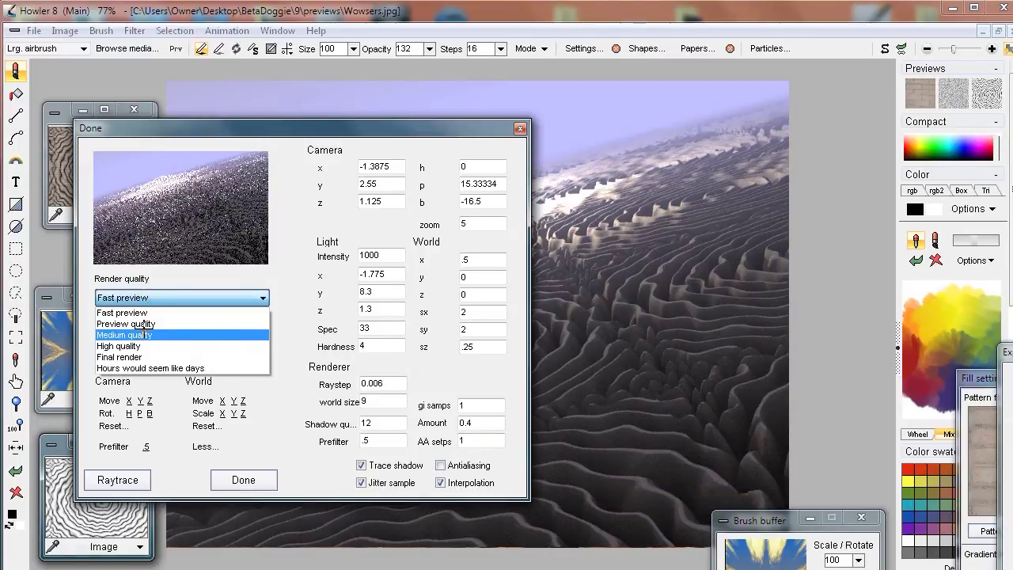
{"action": "left_click", "coordinate": [143, 335]}
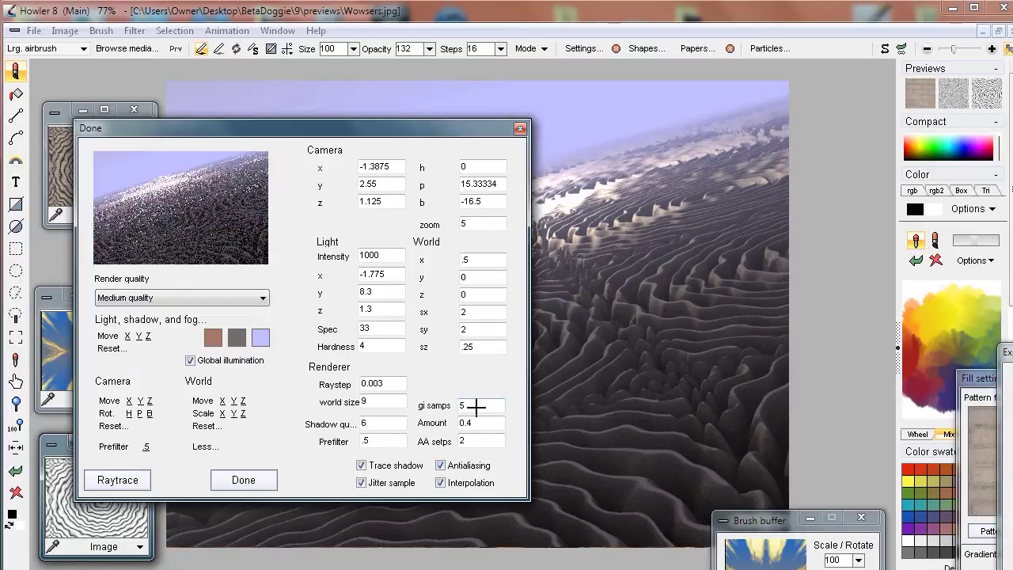
Step: Set the render quality to Final render and start raytracing the terrain
{"action": "left_click", "coordinate": [169, 296]}
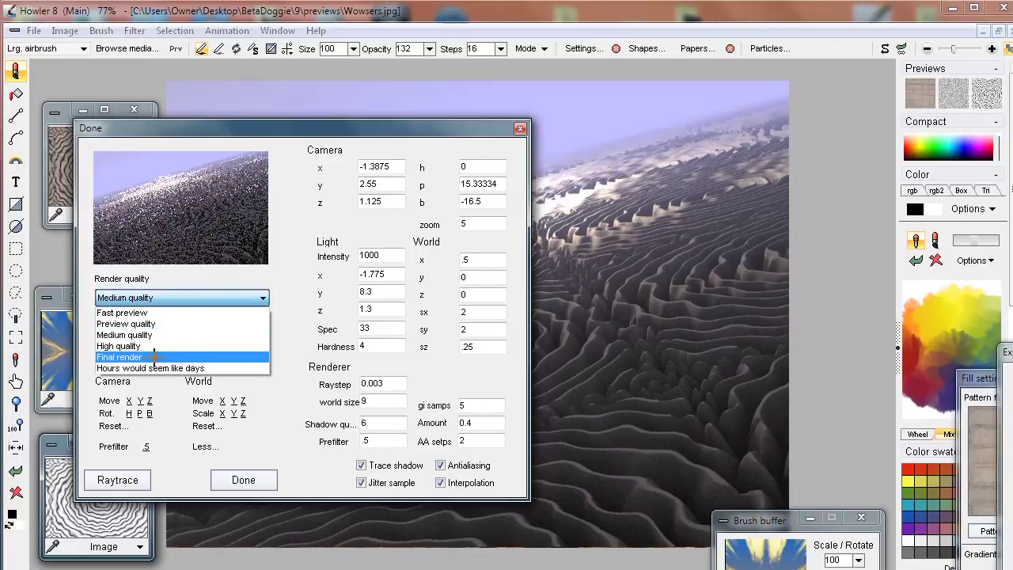
{"action": "left_click", "coordinate": [154, 357]}
{"action": "left_click", "coordinate": [167, 297]}
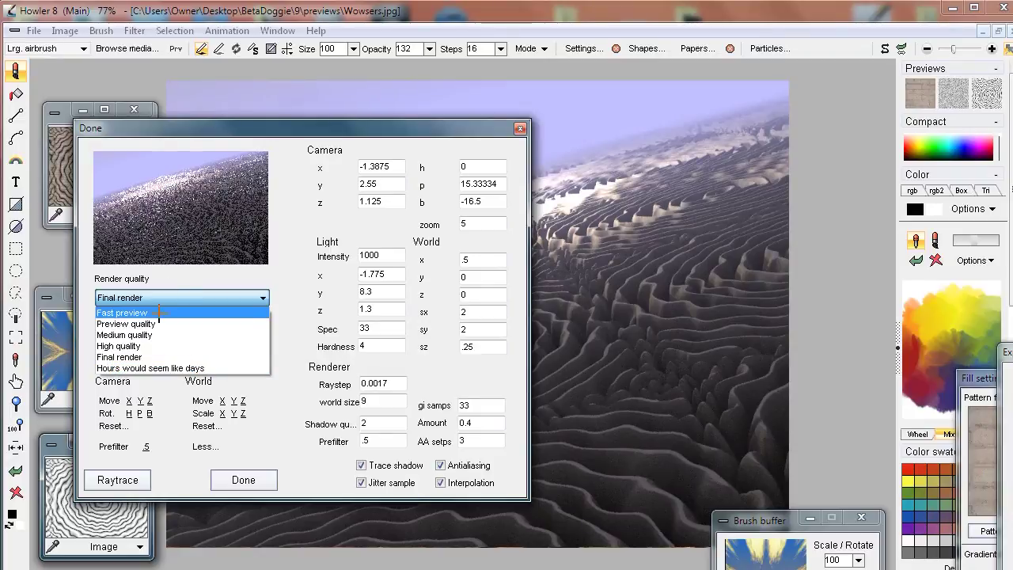
{"action": "left_click", "coordinate": [139, 357]}
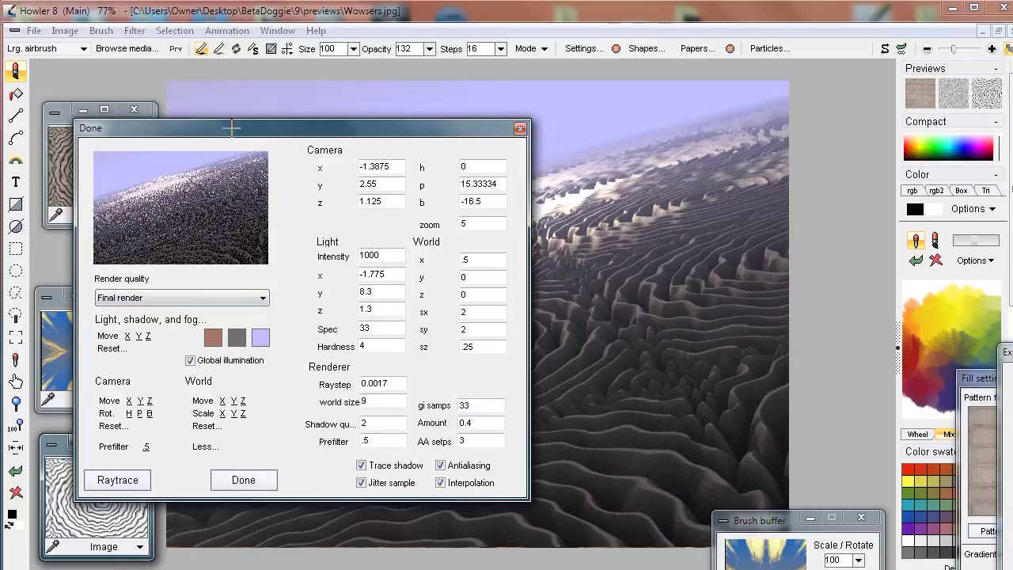
{"action": "left_click", "coordinate": [123, 481]}
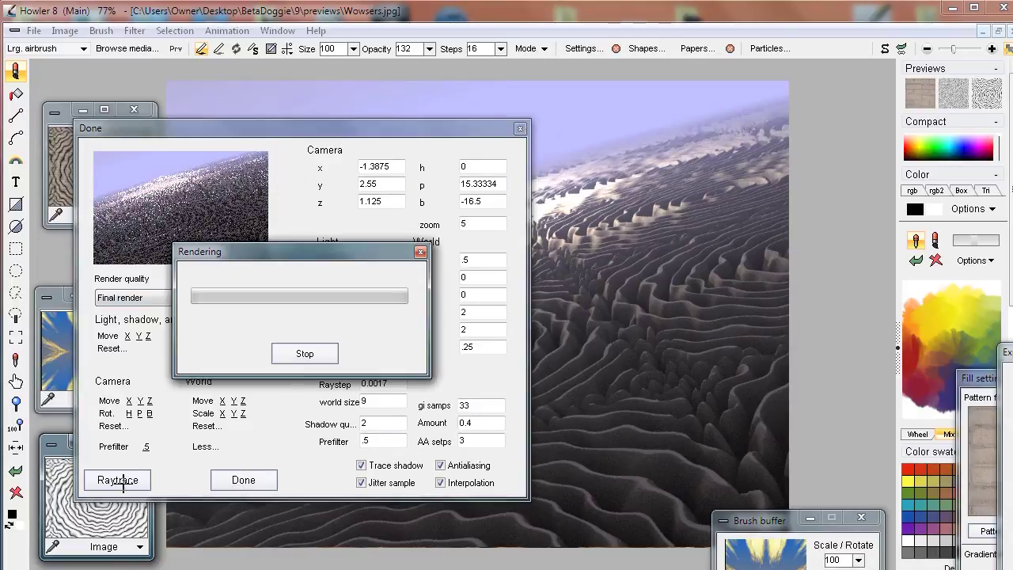